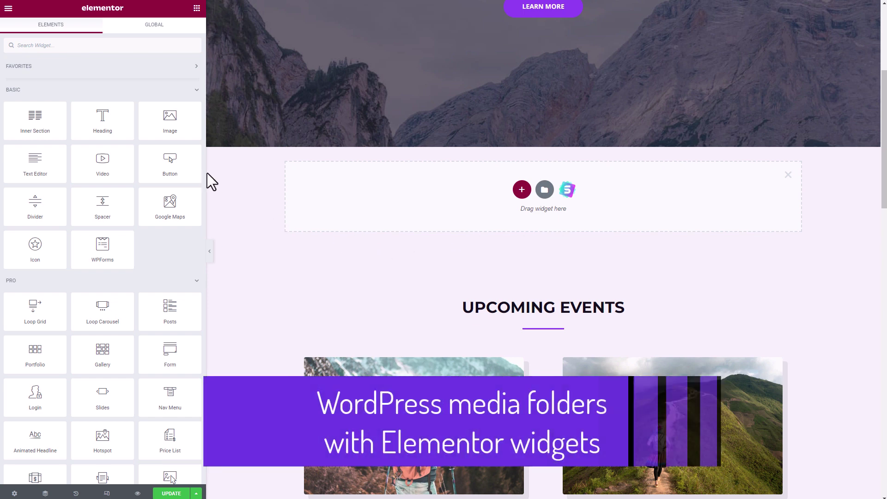
Find the Image widget with the search 'ima' and drop it into the empty section below the mountain banner
type("ima")
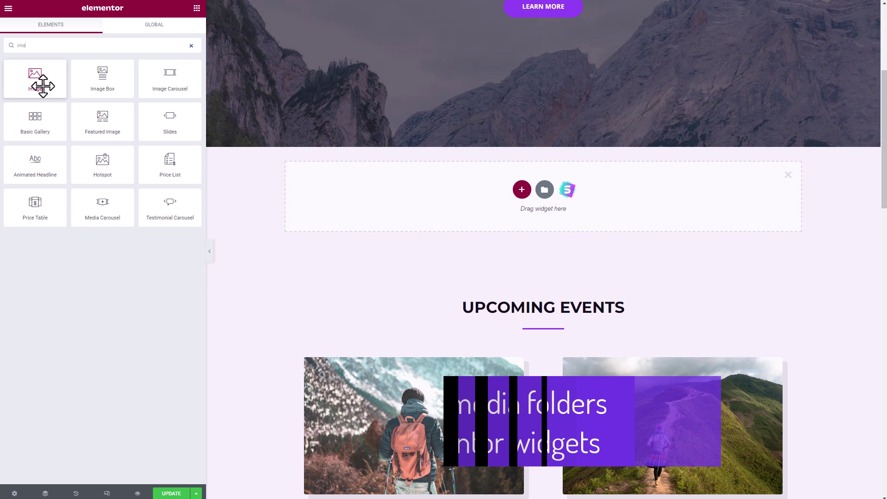
left_click_drag(42, 85, 531, 198)
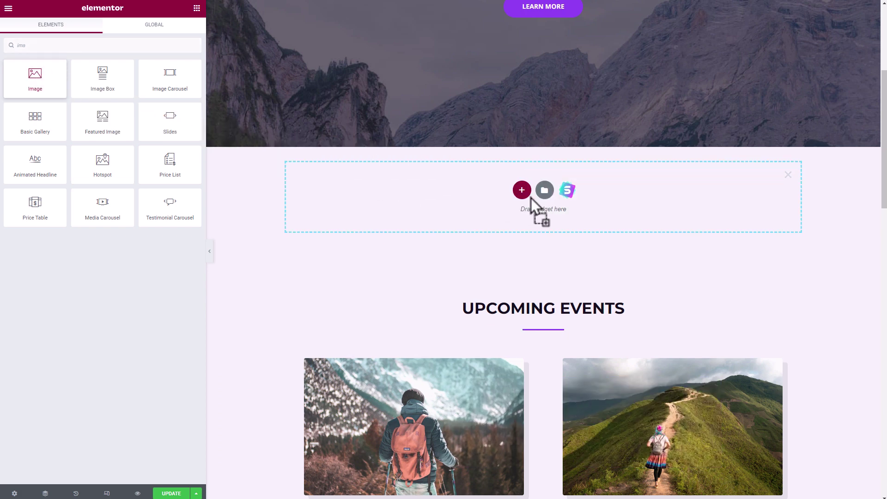
Set the image to the narrow old-town alley photo from the Scenery > Travel folder
scroll(530, 198, "down", 2)
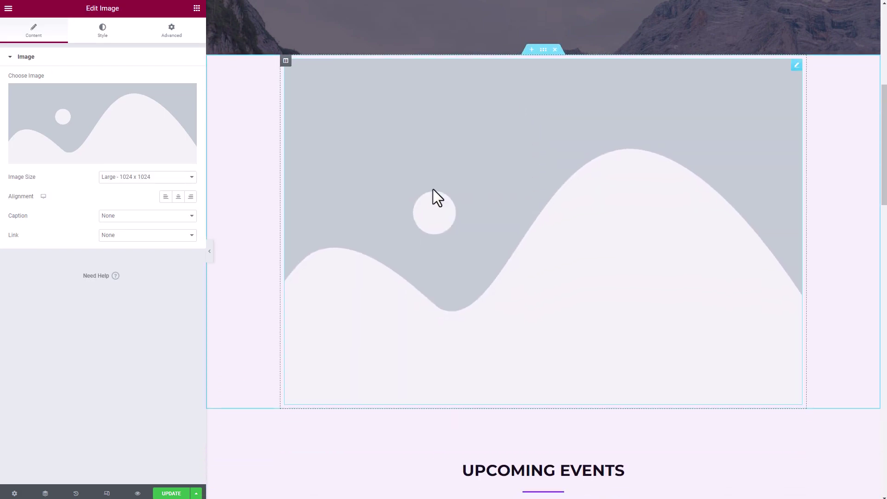
left_click(117, 147)
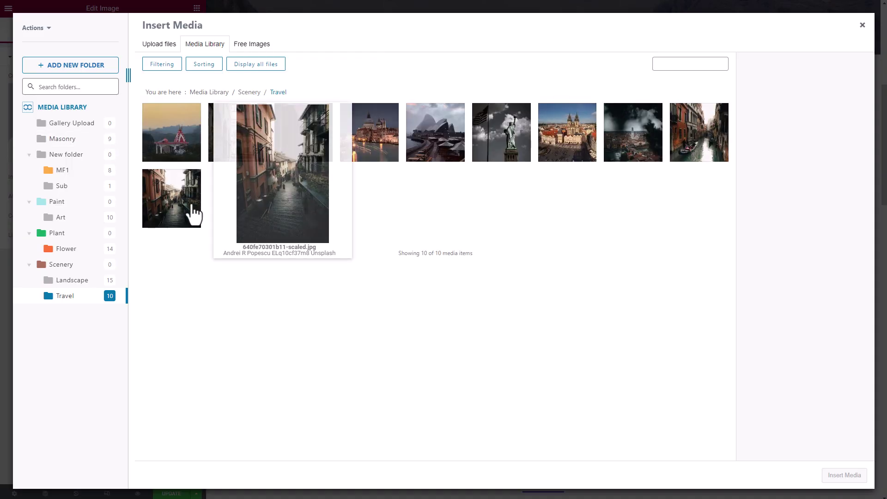
left_click(192, 210)
left_click(862, 482)
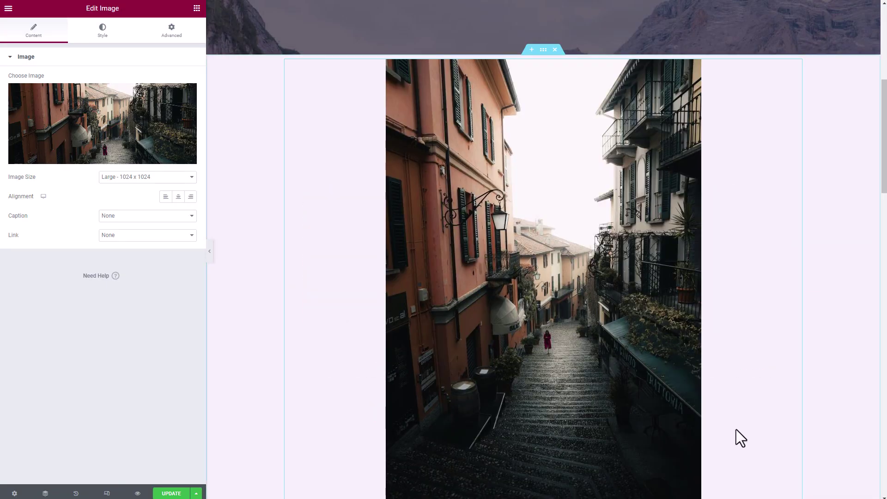
Reopen the media chooser and collapse, then re-expand, the Plant folder
scroll(579, 329, "down", 2)
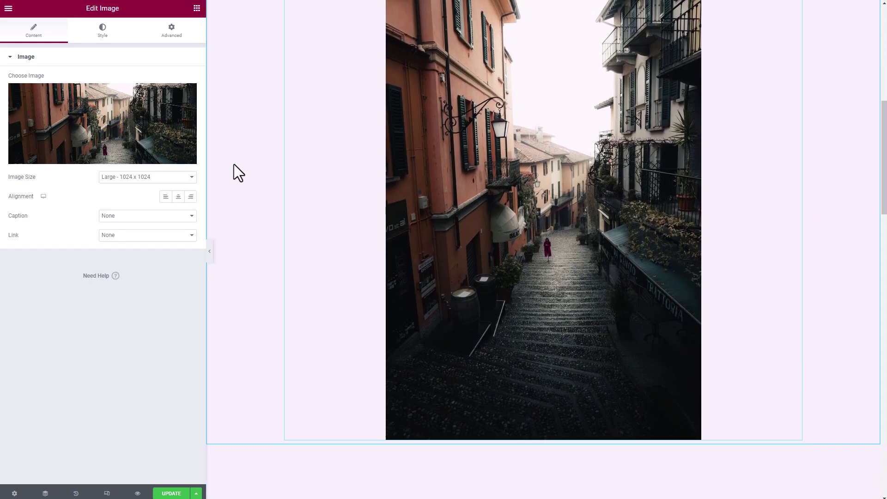
left_click(112, 162)
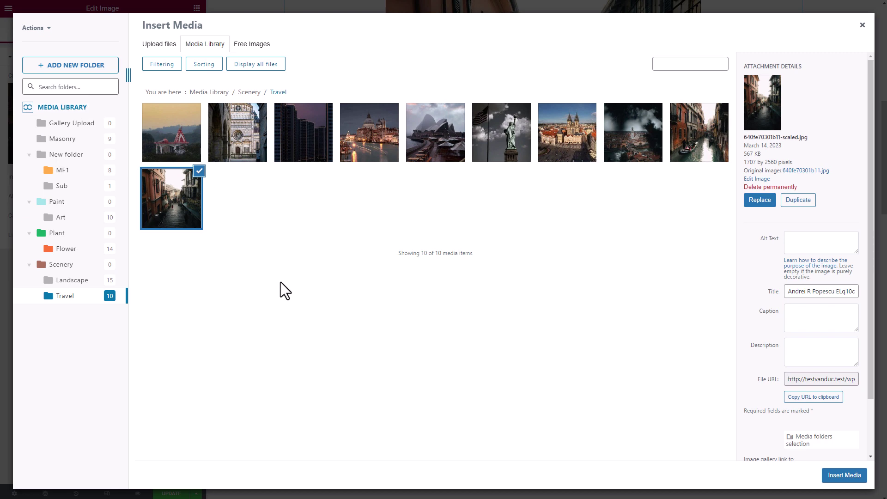
left_click(28, 233)
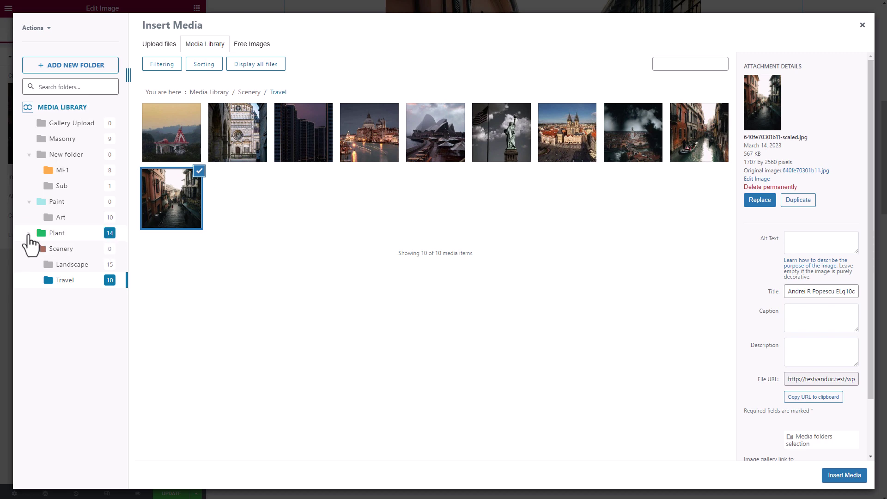
left_click(29, 233)
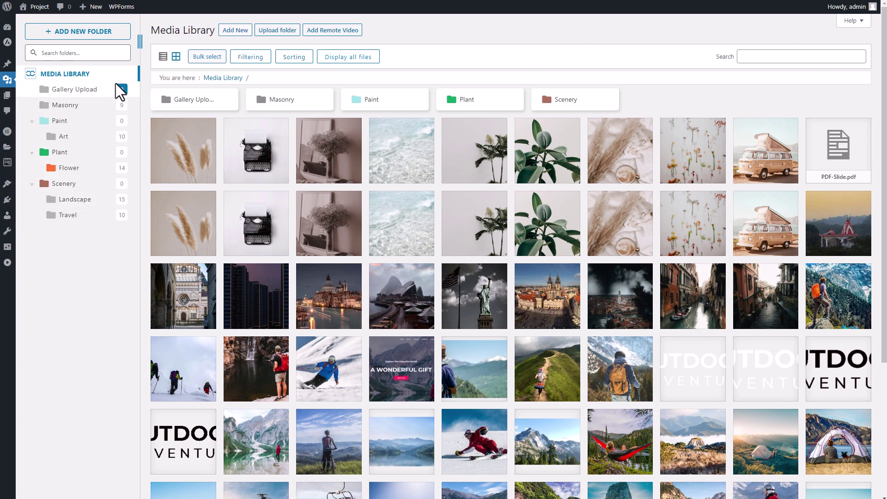
Create a top-level media folder named 'new folder' and open it
left_click_drag(151, 31, 215, 39)
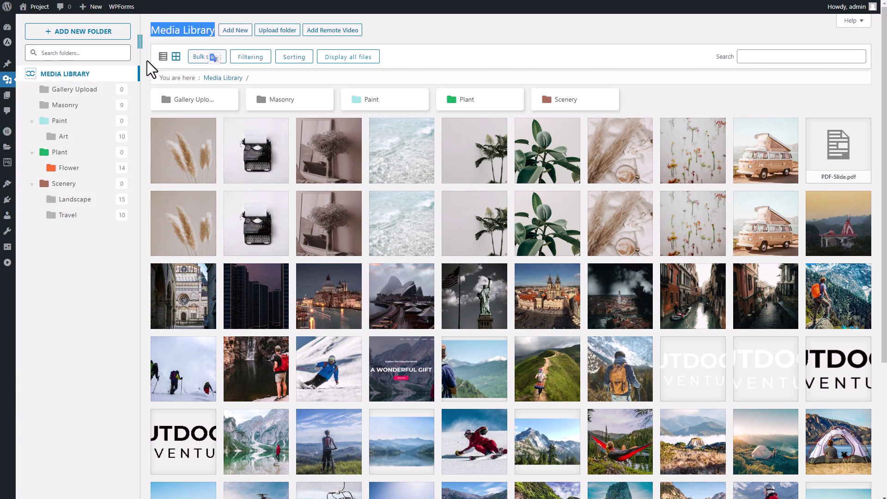
left_click(80, 293)
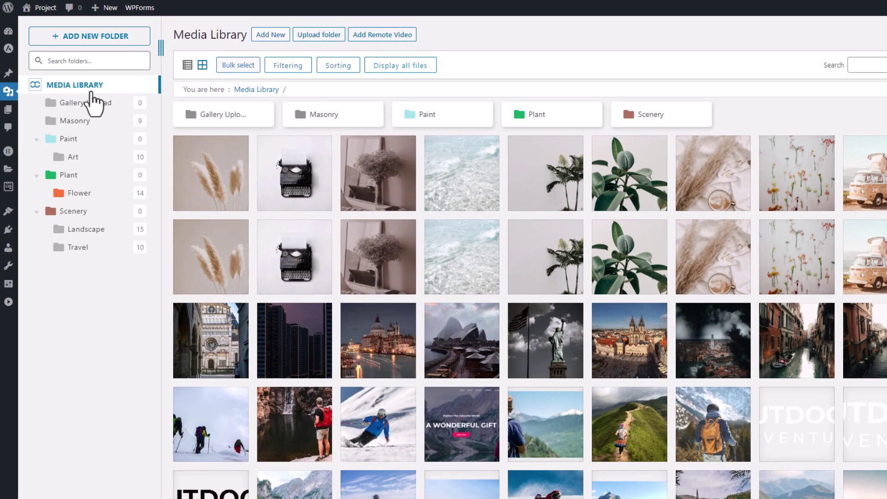
left_click(94, 45)
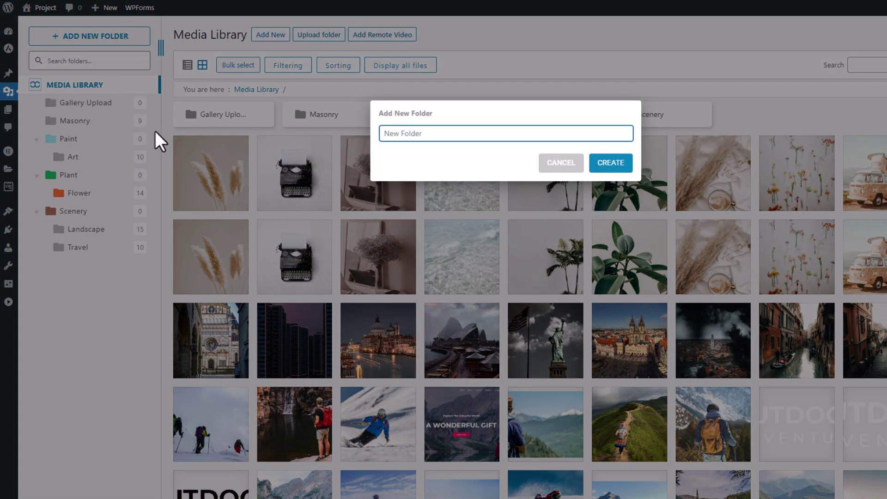
type("new folder")
left_click(618, 167)
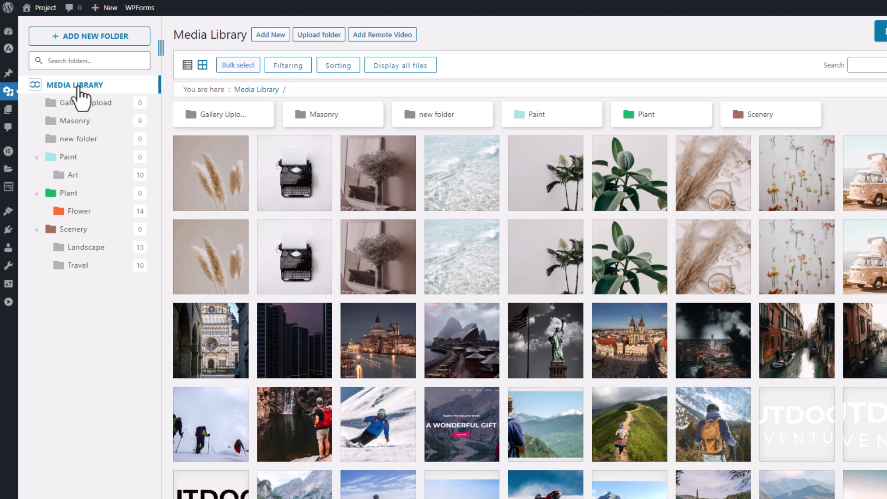
left_click(88, 145)
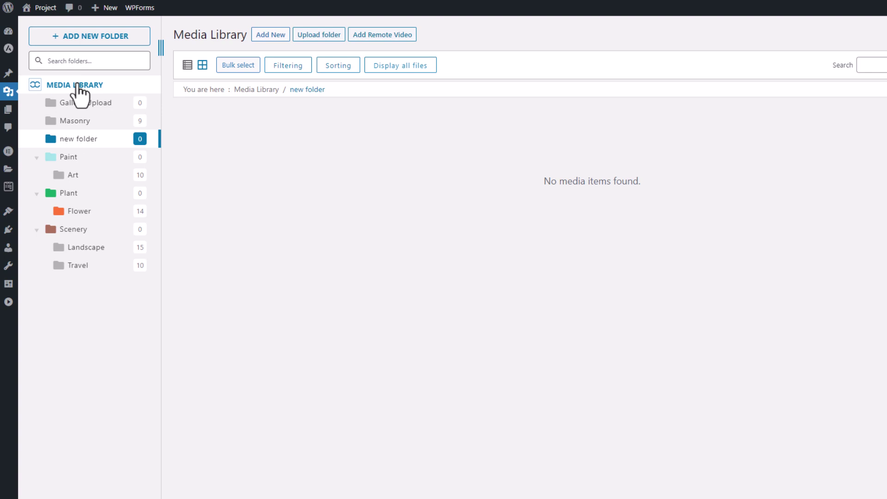
Create two subfolders, 'sub' and 'sub 2', inside 'new folder'
left_click(106, 40)
type("coll")
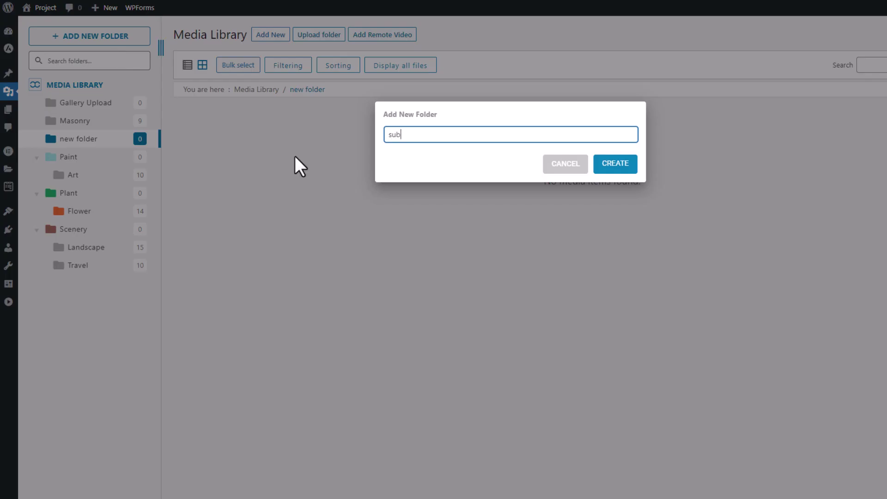
left_click(615, 164)
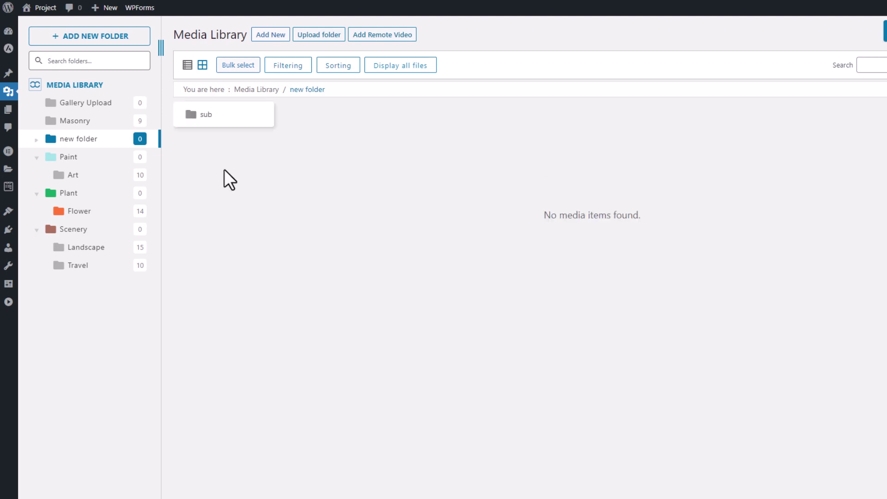
left_click(36, 140)
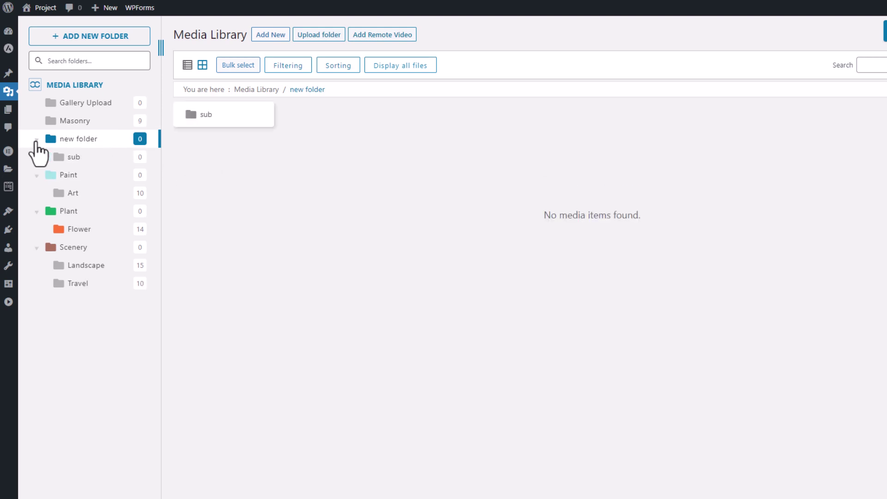
left_click(95, 37)
type("sub")
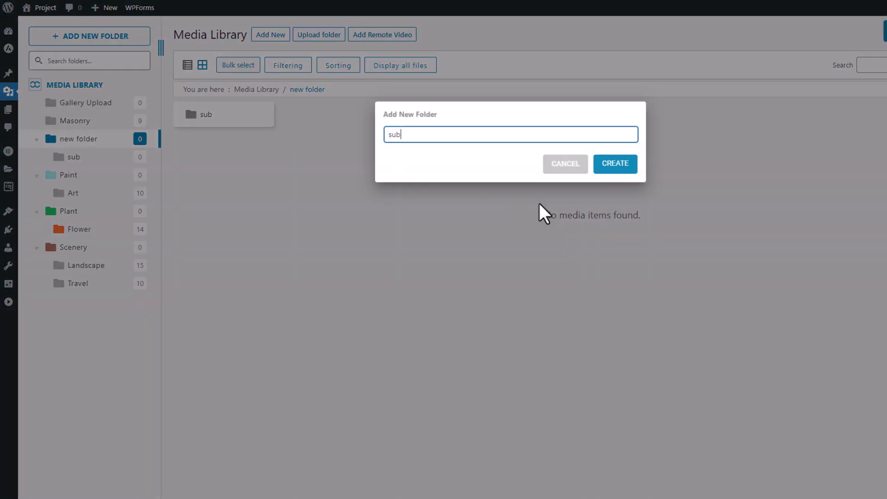
type(" 2")
left_click(614, 165)
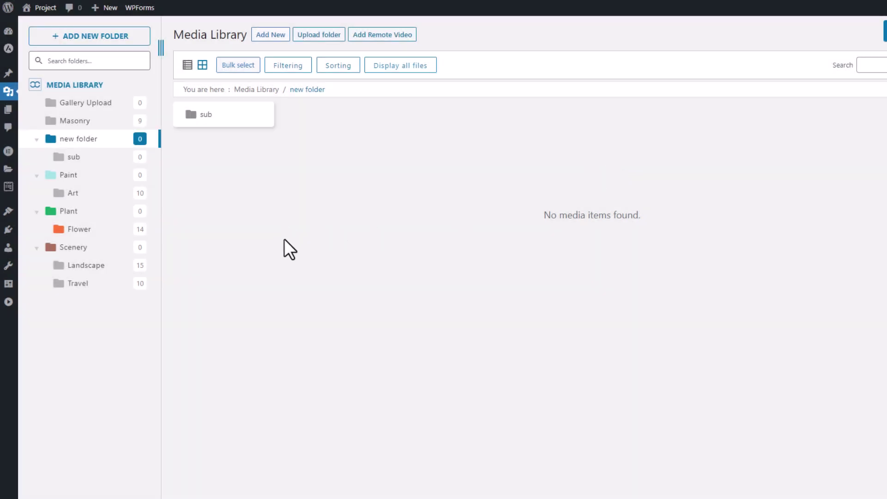
Test moving folders by dragging 'sub' into Masonry and back into 'new folder'
left_click_drag(87, 159, 87, 126)
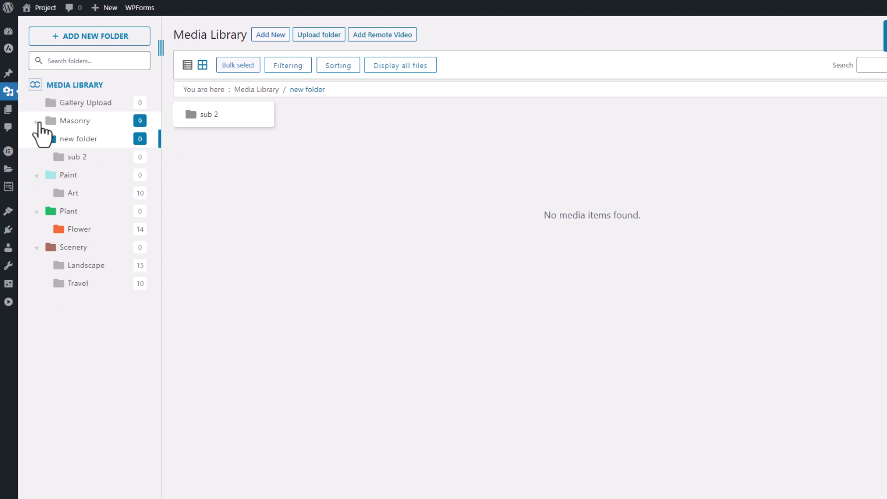
left_click(36, 122)
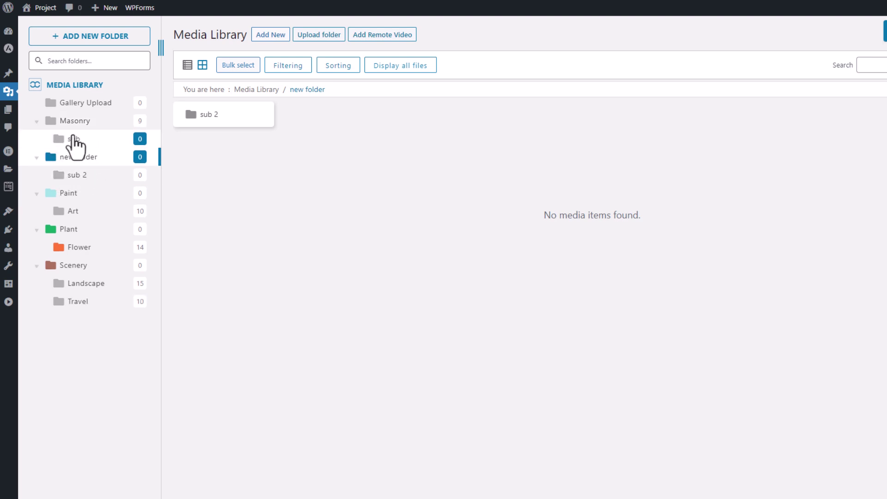
mouse_move(213, 120)
left_mouse_down()
mouse_move(218, 126)
mouse_move(139, 159)
mouse_move(104, 166)
mouse_move(110, 193)
mouse_move(77, 141)
mouse_move(85, 141)
left_mouse_up()
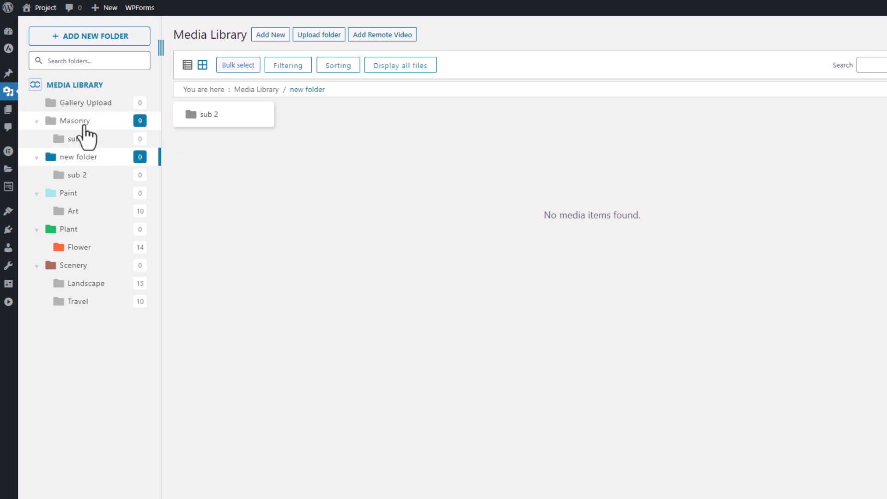
left_click(208, 124)
left_click_drag(227, 131, 87, 173)
left_click(91, 142)
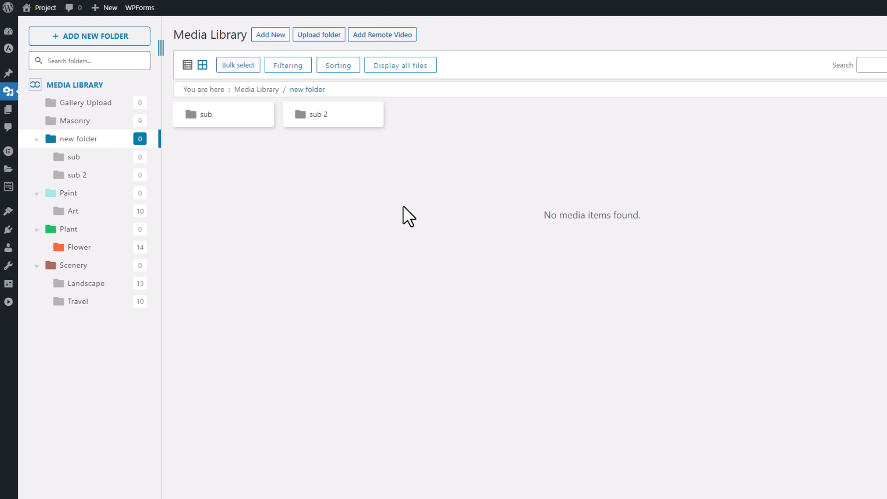
Upload the MF1 folder from Saved Pictures into 'new folder' and open it
left_click(323, 41)
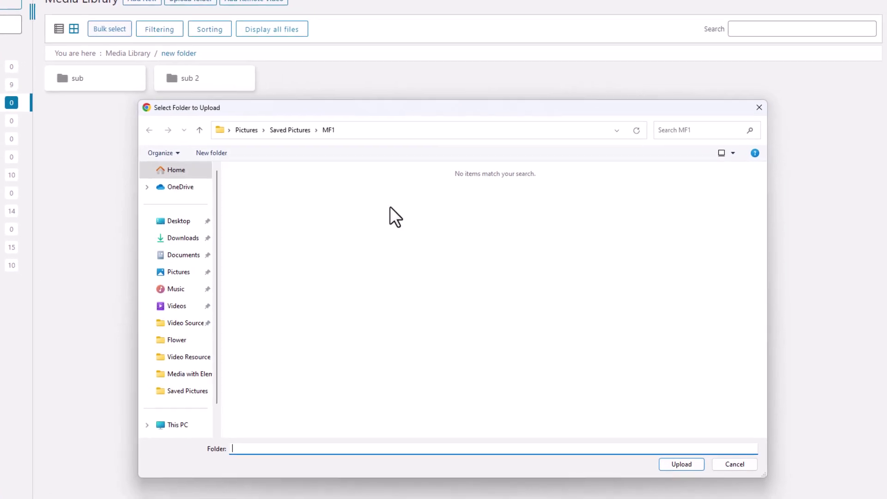
left_click(328, 137)
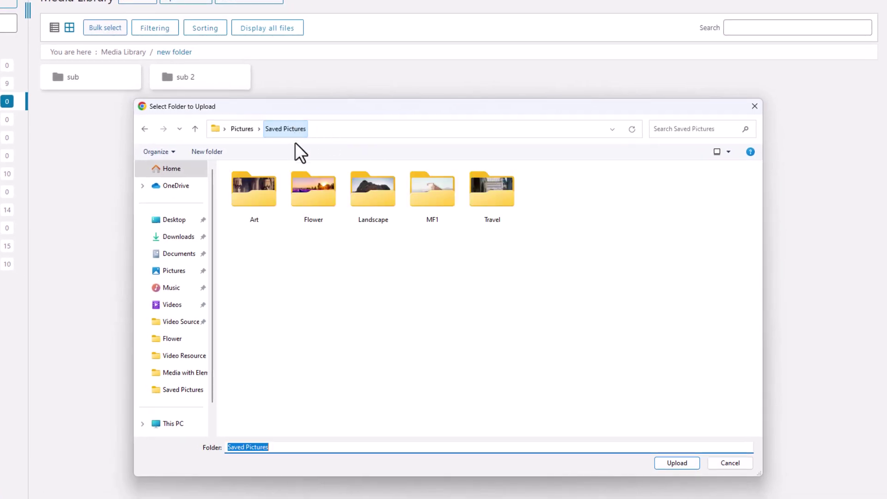
left_click(434, 196)
left_click(677, 463)
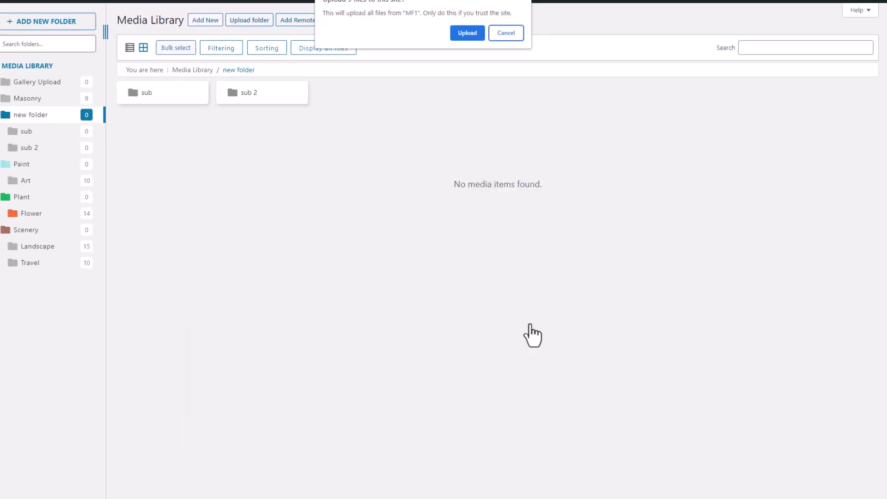
left_click(467, 33)
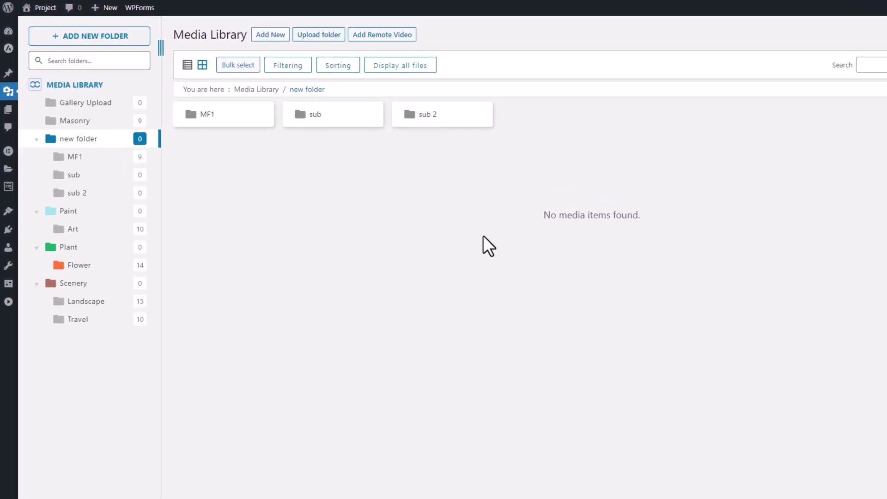
left_click(221, 131)
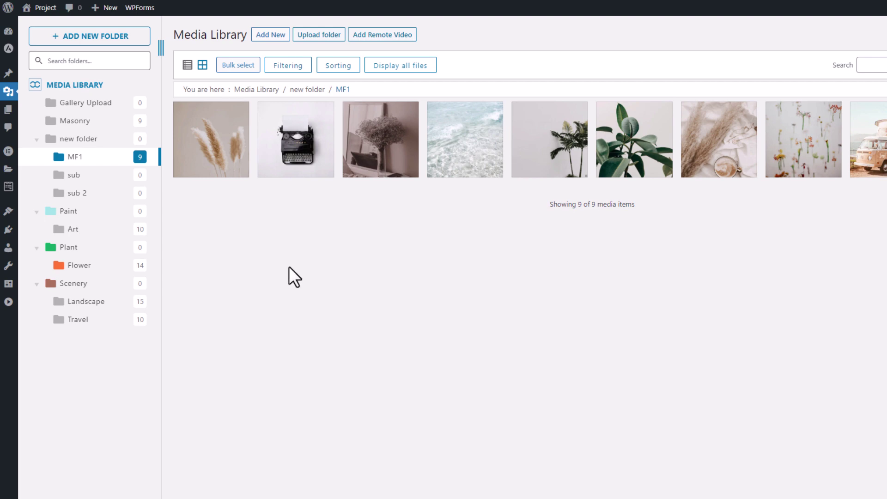
Start a new subfolder from the 'sub 2' context menu, then cancel it
right_click(96, 192)
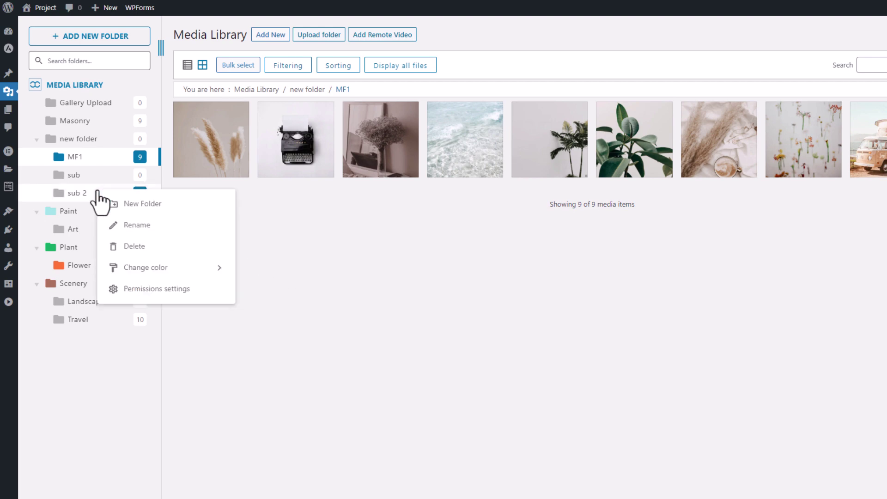
left_click(143, 211)
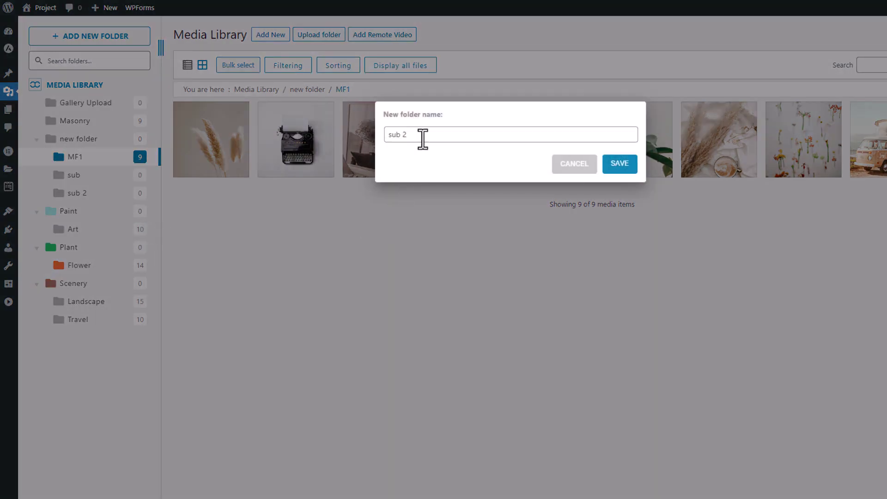
left_click(422, 137)
left_click(571, 166)
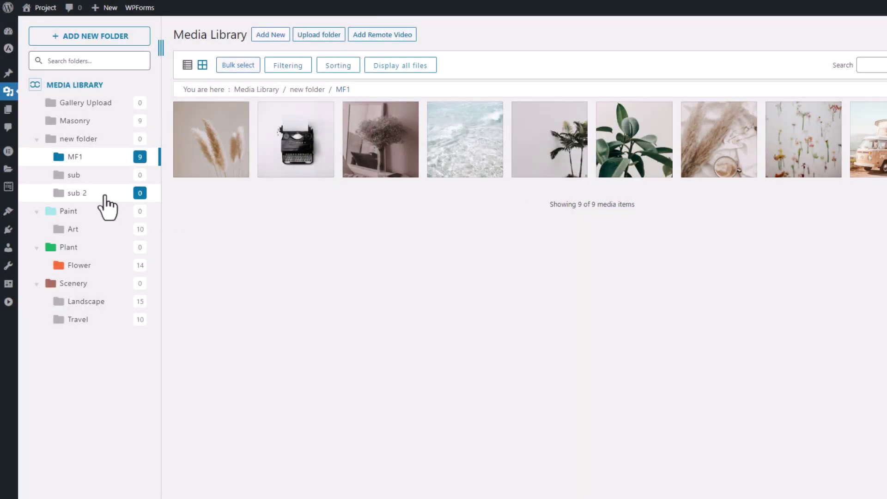
Color the 'sub 2' folder orange and move the pampas image from MF1 into it
right_click(105, 195)
mouse_move(178, 274)
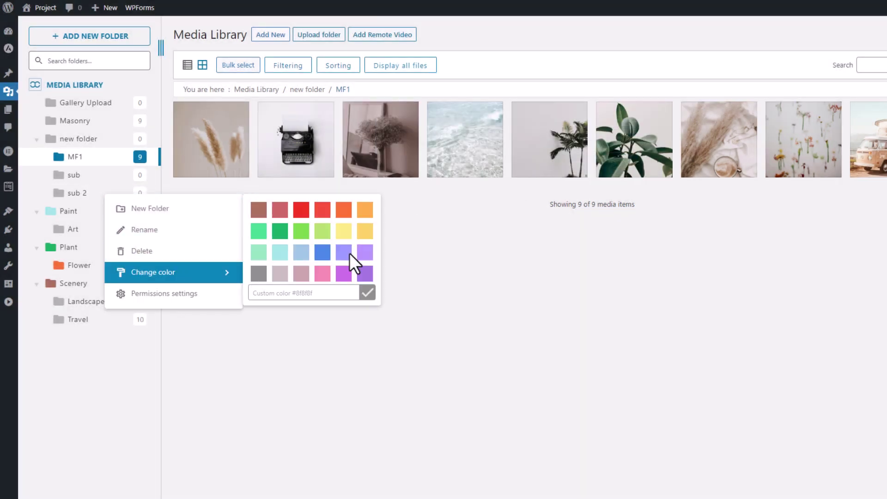
left_click(370, 213)
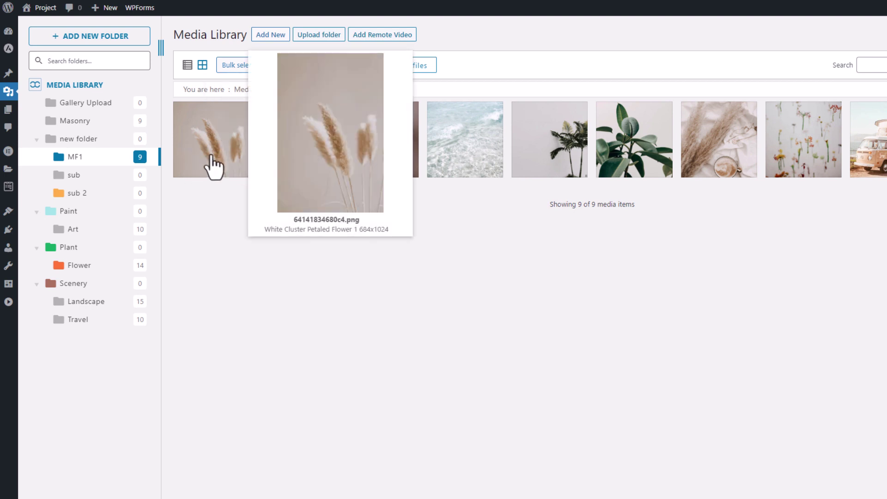
mouse_move(213, 166)
left_mouse_down()
mouse_move(153, 169)
mouse_move(88, 202)
mouse_move(107, 211)
left_mouse_up()
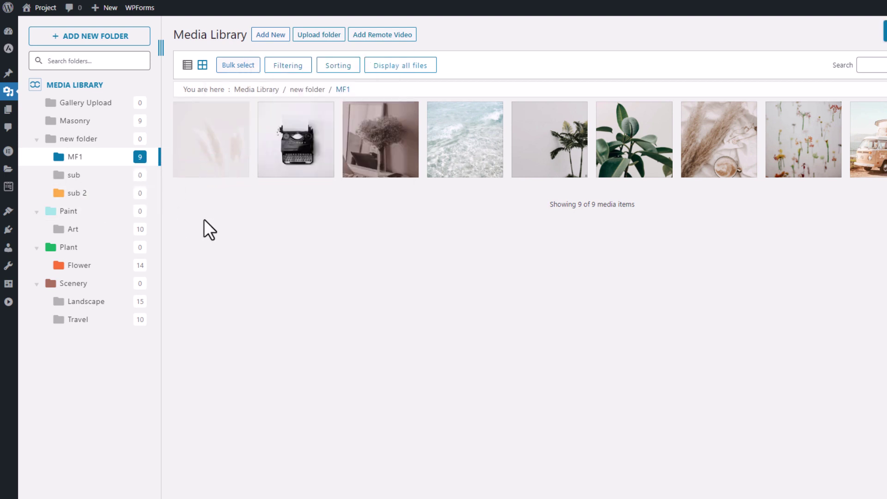
left_click_drag(204, 219, 126, 193)
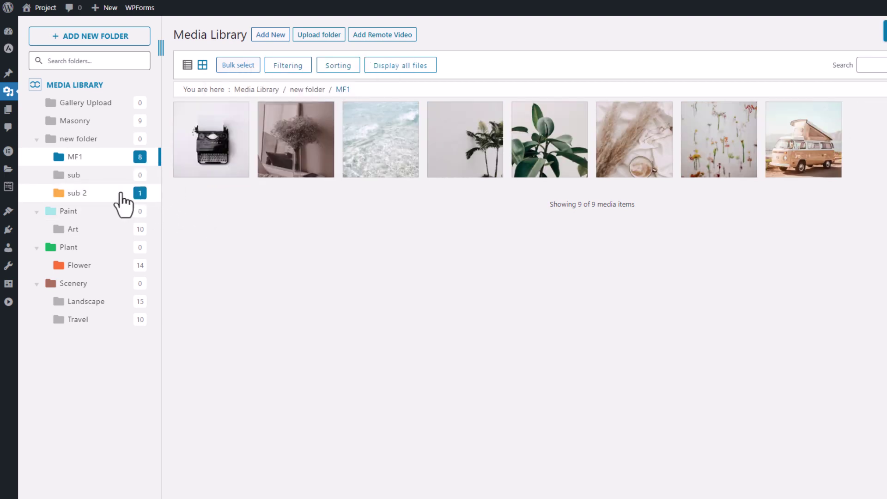
Assign the pampas image in 'sub 2' to the MF1 and 'sub' folders as well
left_click(120, 193)
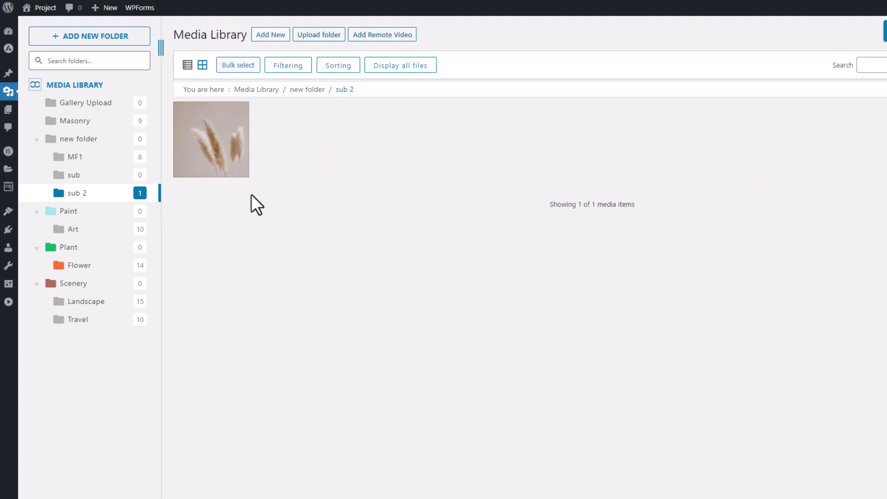
left_click(216, 159)
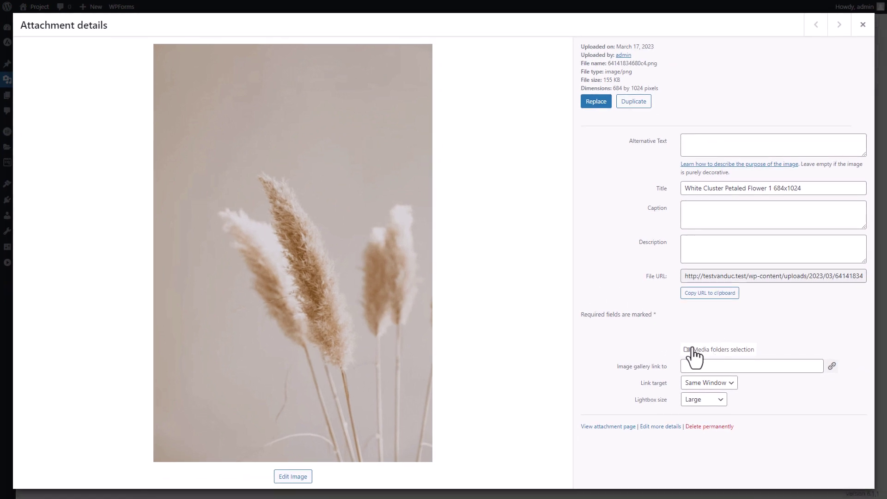
left_click(724, 351)
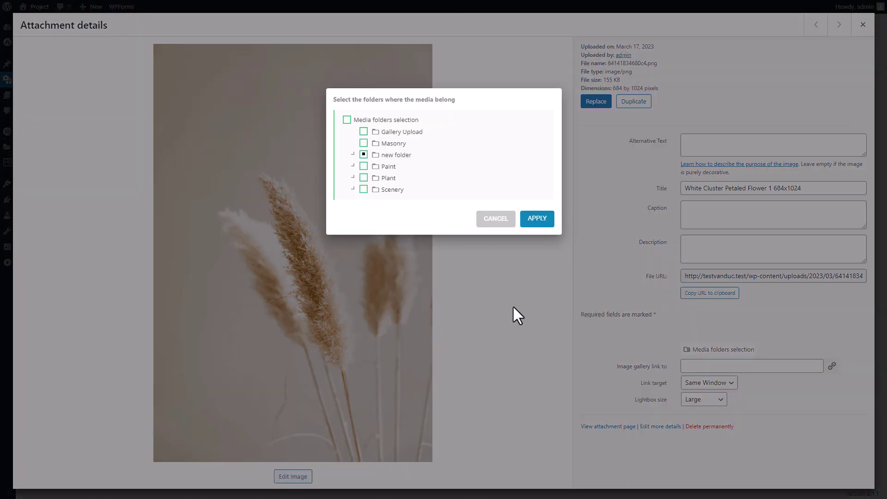
left_click(353, 154)
left_click(372, 178)
left_click(372, 166)
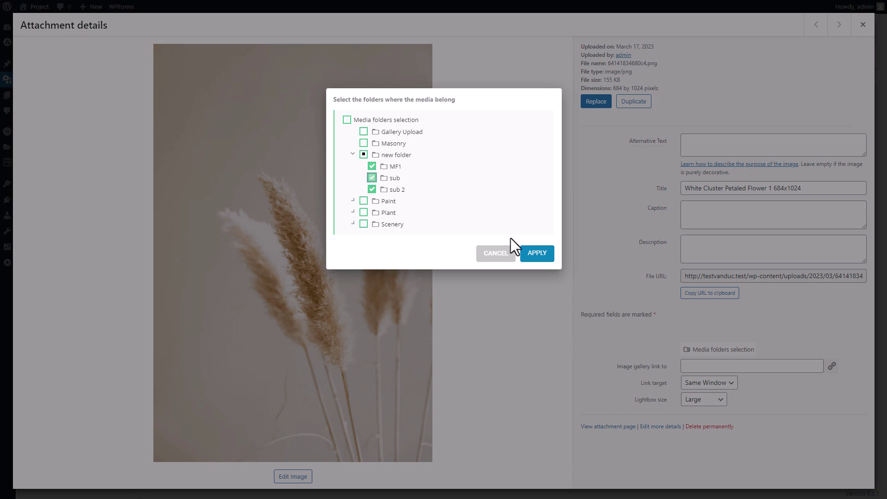
left_click(532, 255)
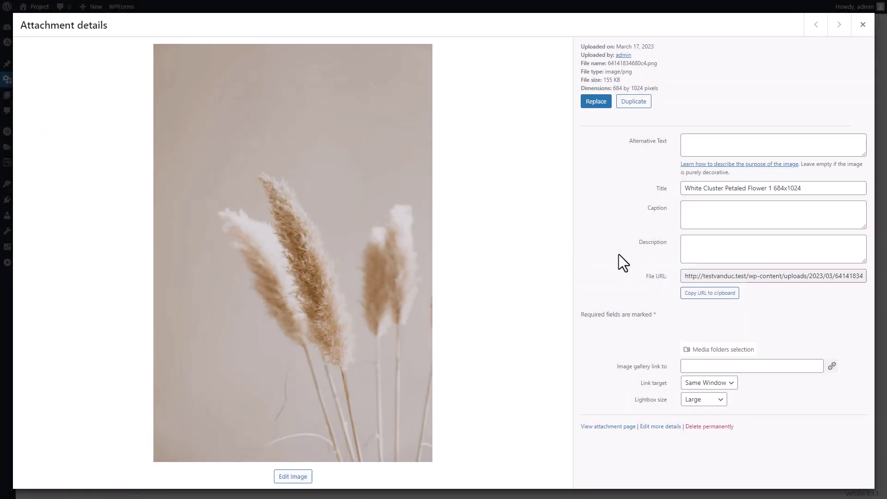
left_click(863, 26)
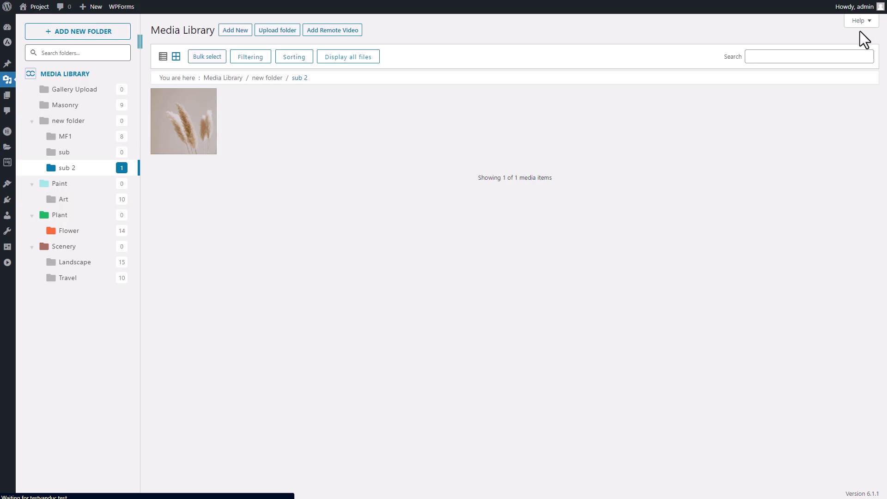
Open the 'sub' and MF1 folders to confirm the pampas image appears there
left_click(72, 157)
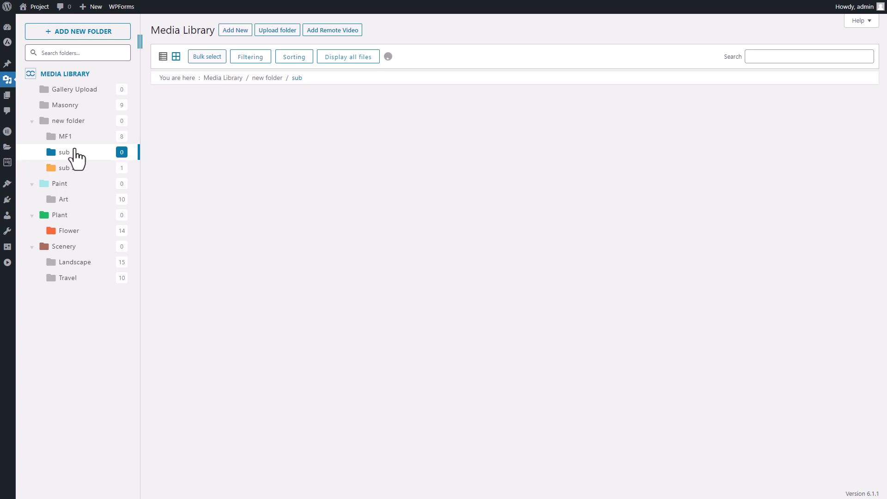
left_click(78, 139)
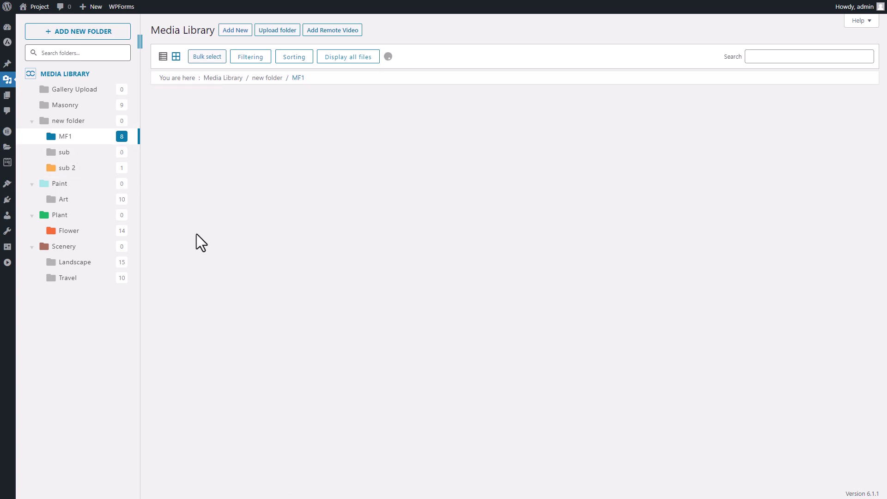
mouse_move(177, 131)
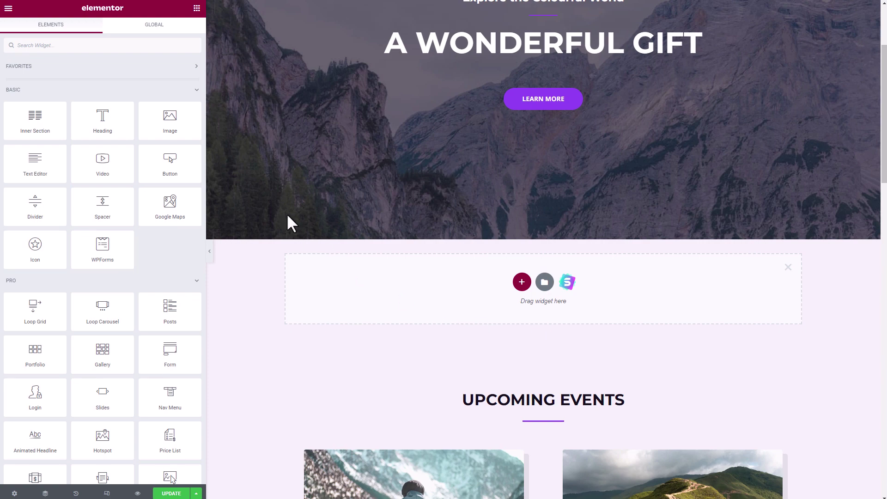
Search 'galle' and drop a Gallery widget into the empty section below the banner
left_click(125, 44)
type("galle")
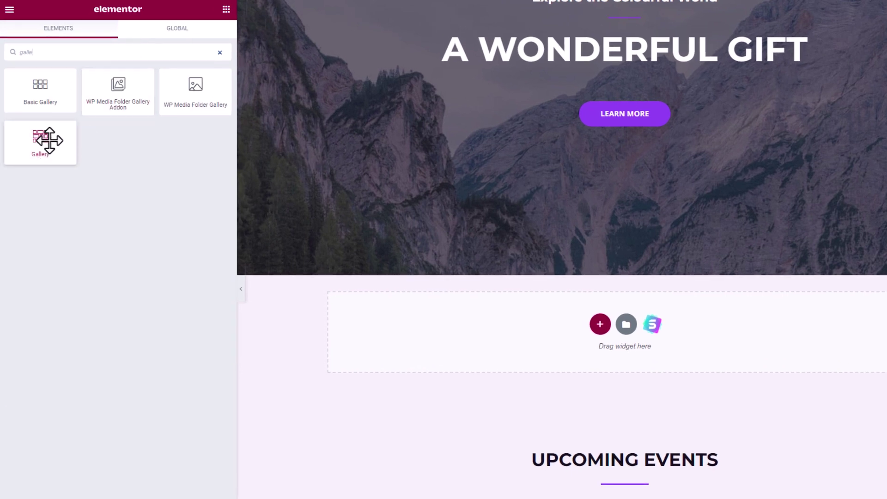
left_click_drag(44, 147, 625, 340)
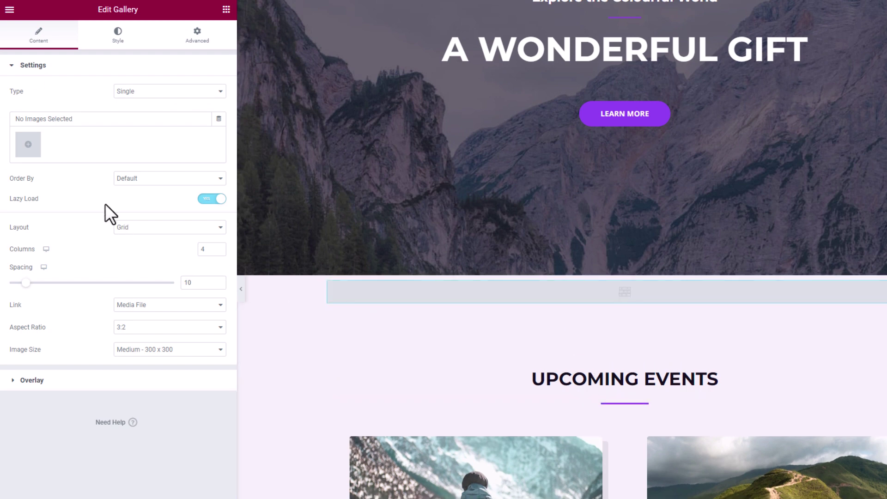
Select all ten Travel folder images and insert them into the gallery
left_click(30, 145)
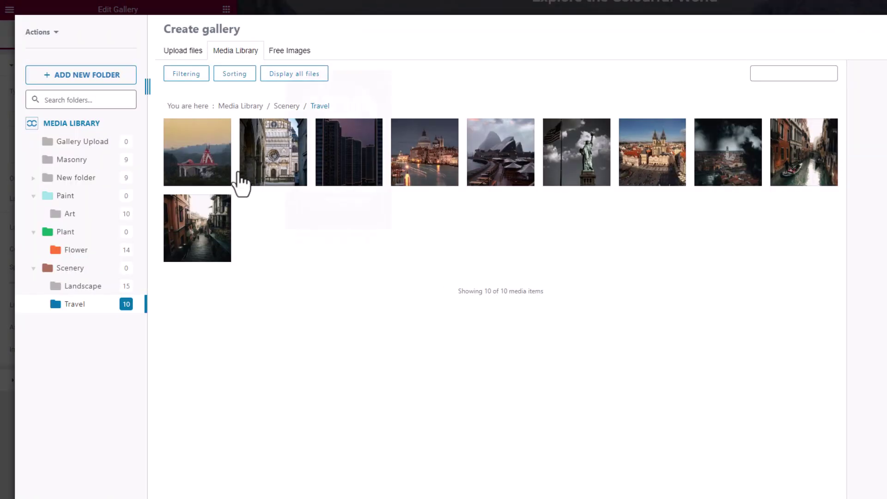
left_click(239, 186)
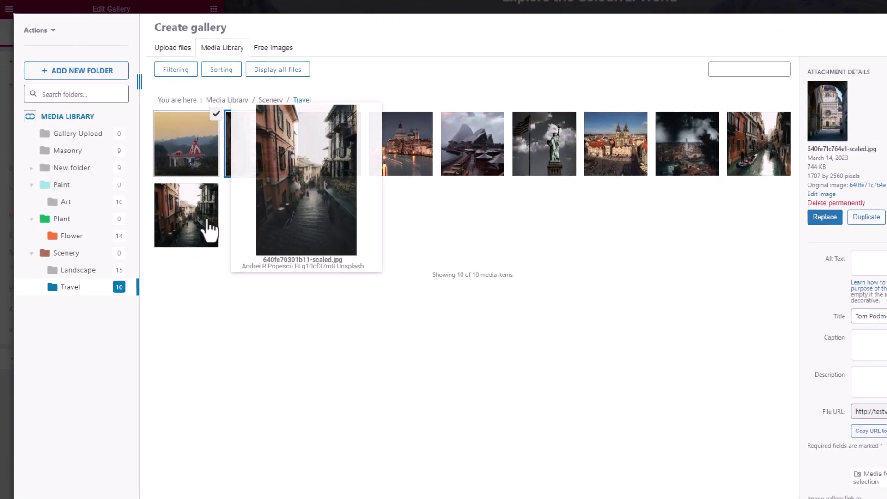
left_click(215, 238, "shift")
left_click(837, 476)
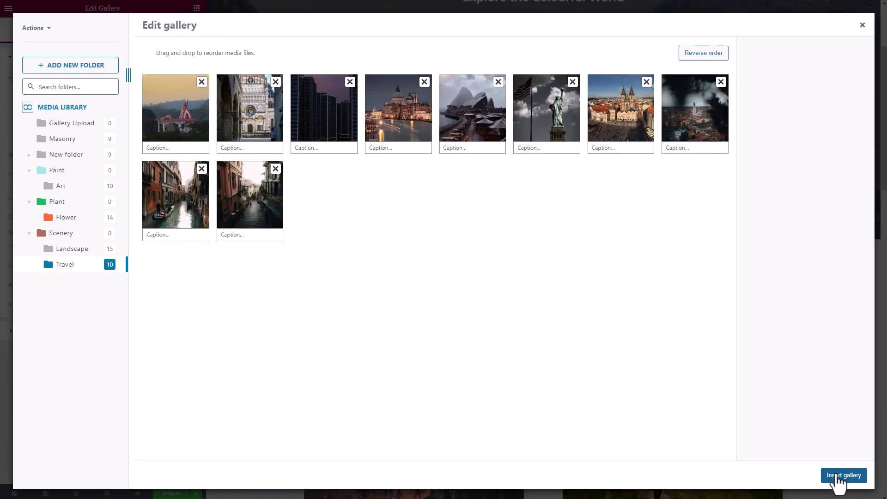
left_click(837, 476)
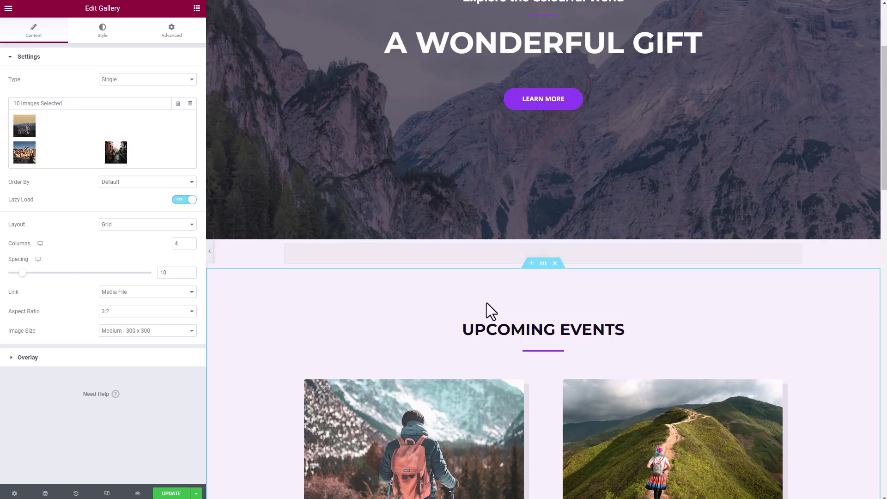
scroll(494, 303, "down", 1)
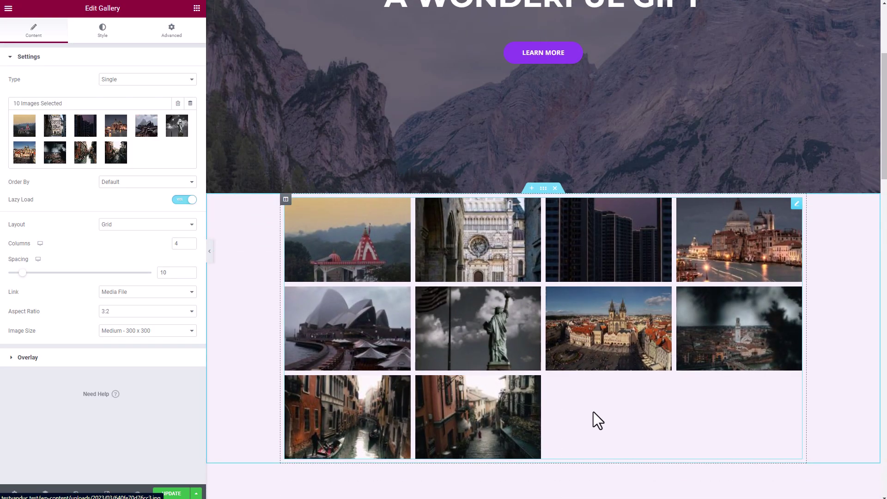
scroll(604, 379, "down", 1)
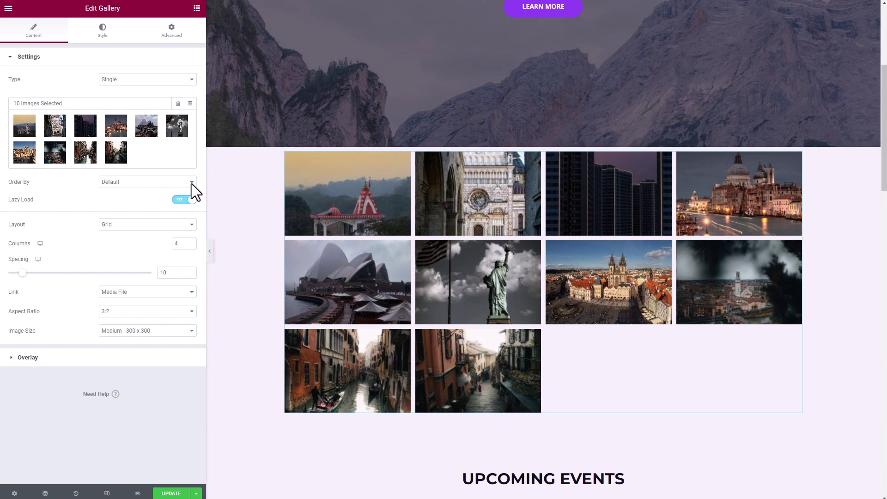
Set the gallery's Order By option to Random
left_click(179, 183)
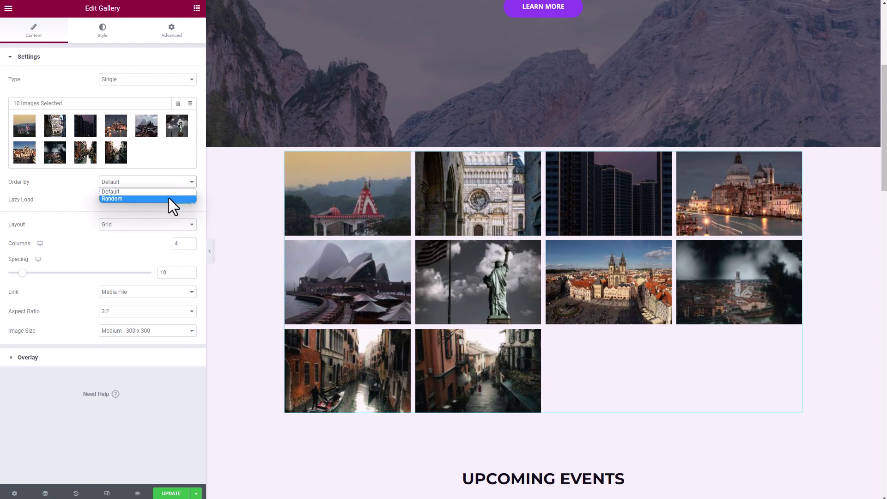
left_click(168, 198)
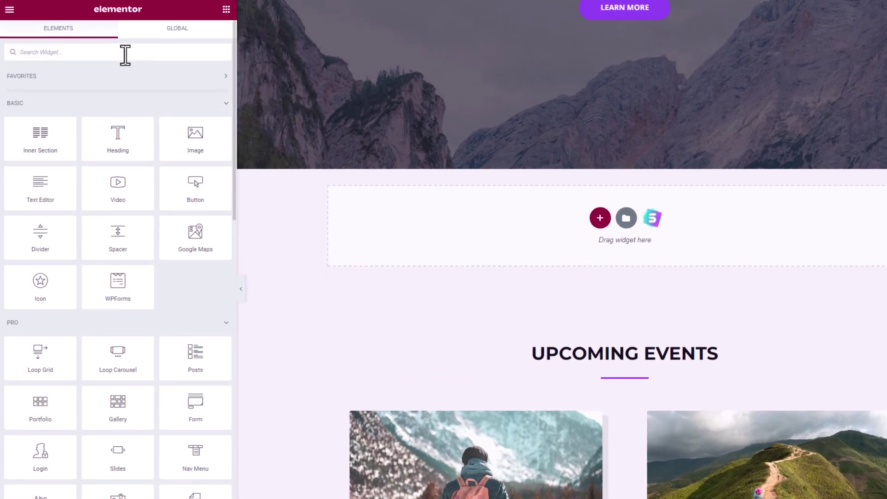
Drop a WP Media Folder Gallery Addon into the empty section and choose the Travel gallery
left_click(125, 55)
type("Media")
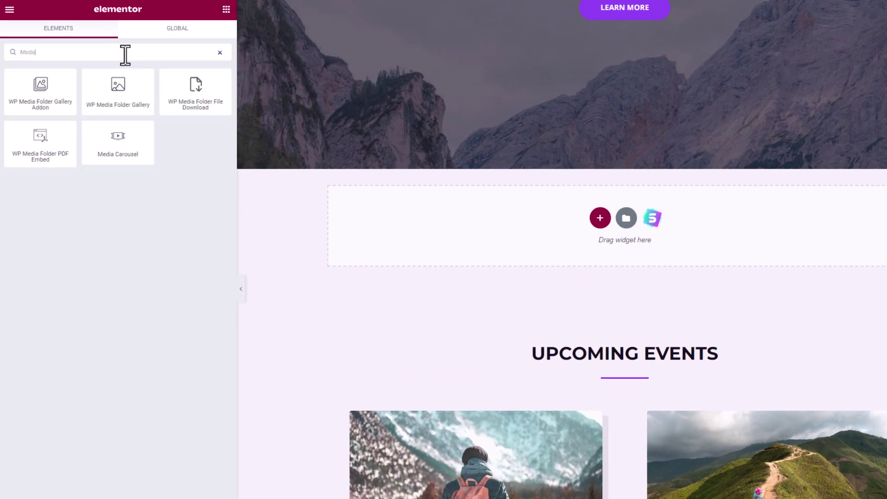
left_click_drag(39, 91, 629, 236)
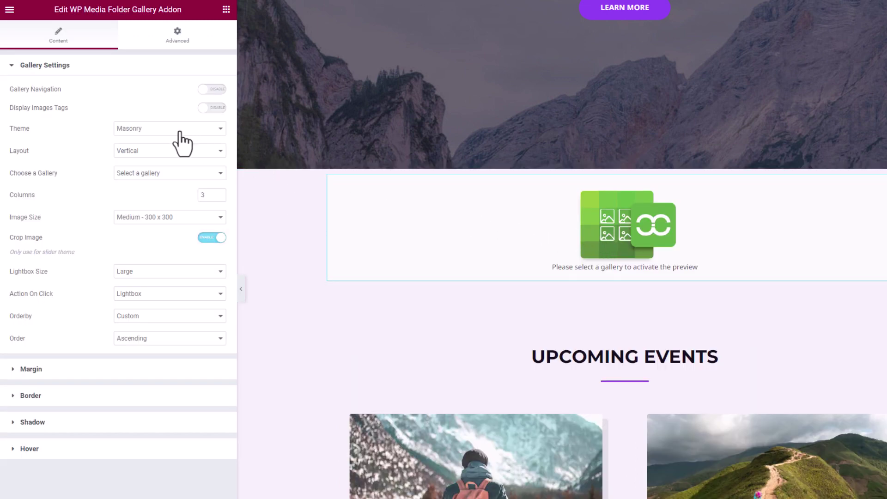
left_click(178, 128)
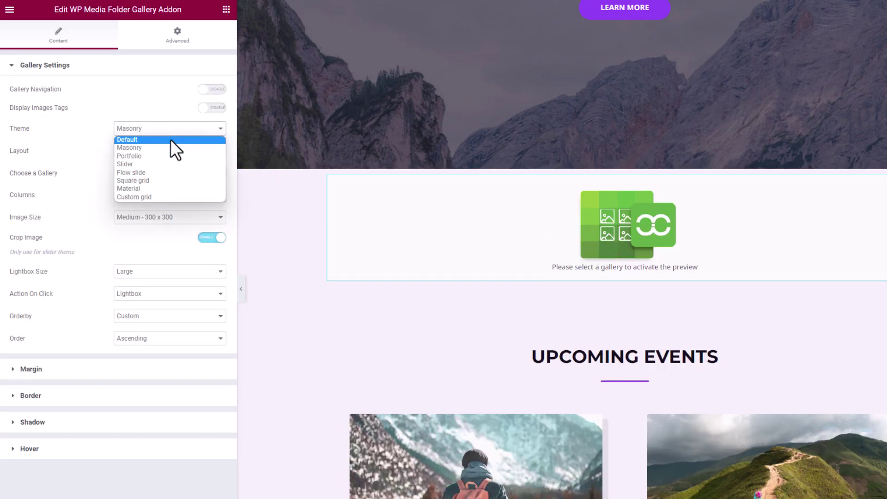
left_click(170, 140)
left_click(170, 175)
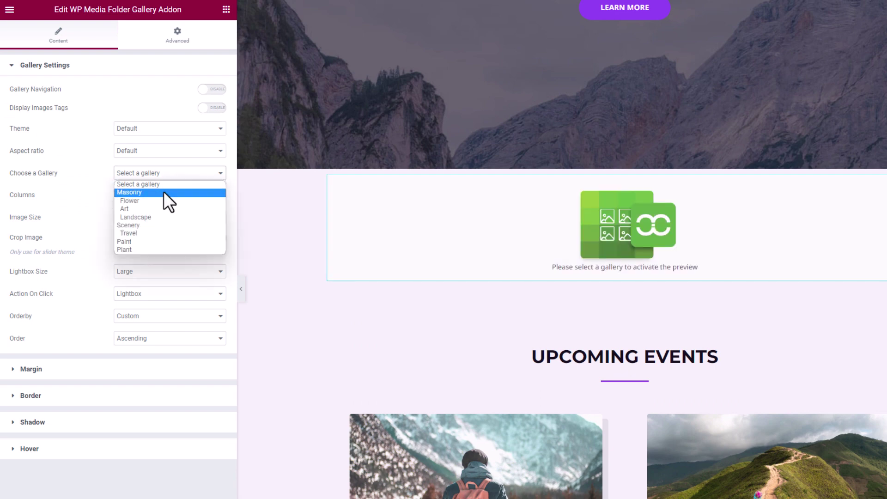
left_click(158, 232)
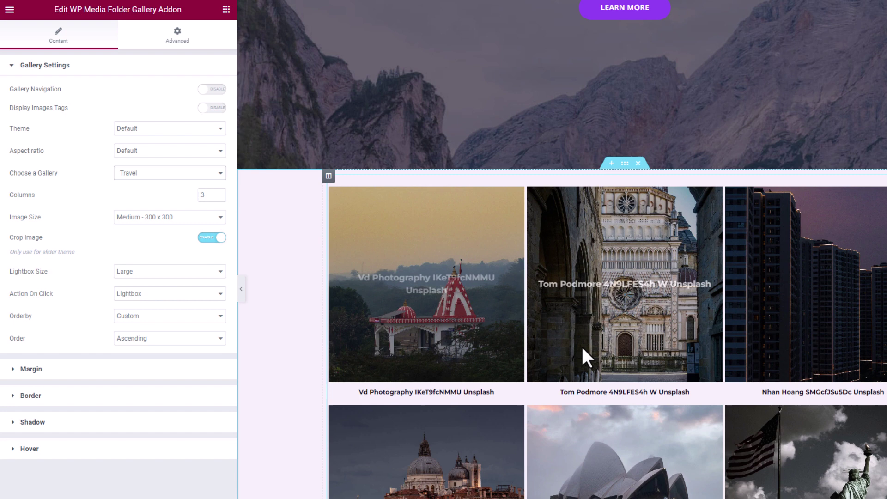
Try the Masonry and Portfolio themes, then settle on Slider and step through the images
left_click(188, 129)
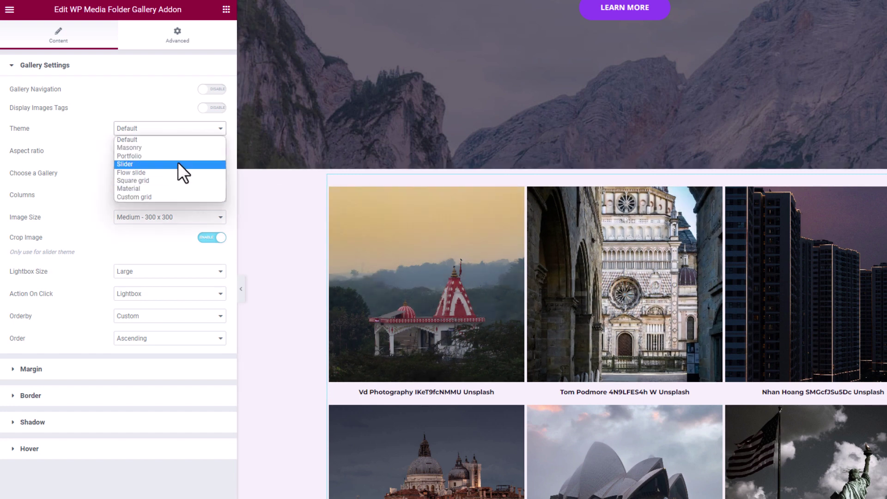
left_click(176, 149)
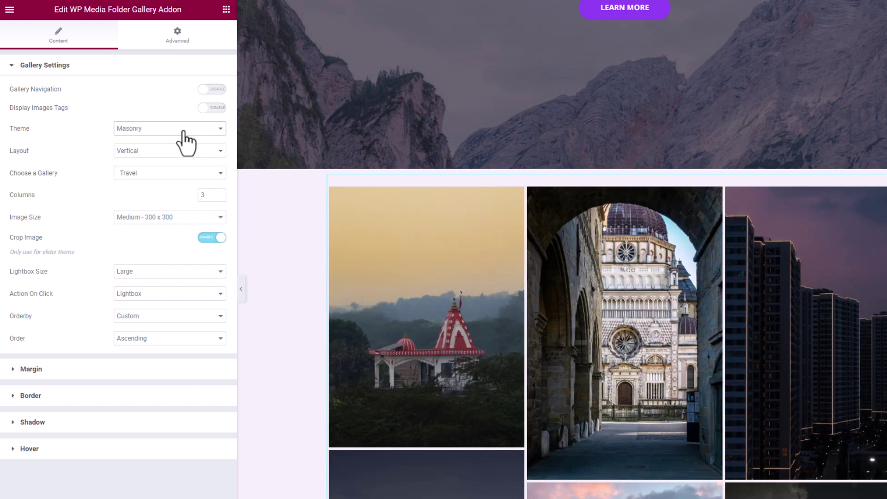
left_click(184, 133)
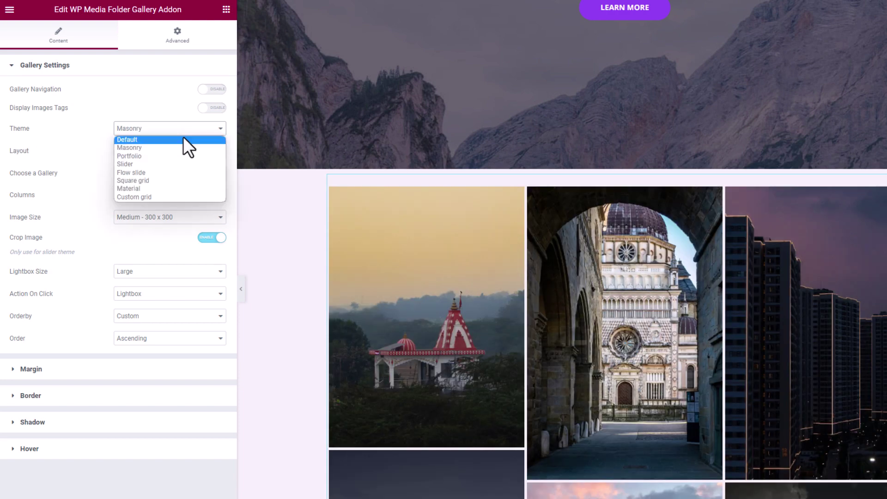
left_click(176, 154)
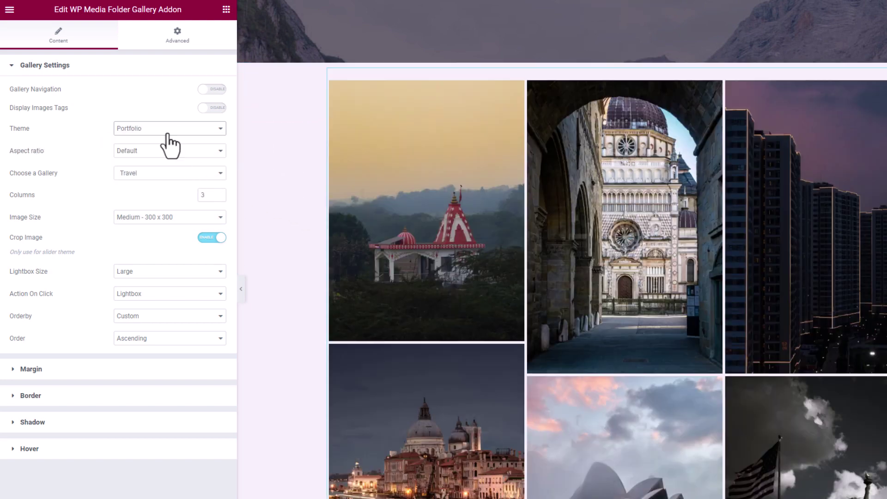
left_click(167, 132)
left_click(155, 154)
key("Down")
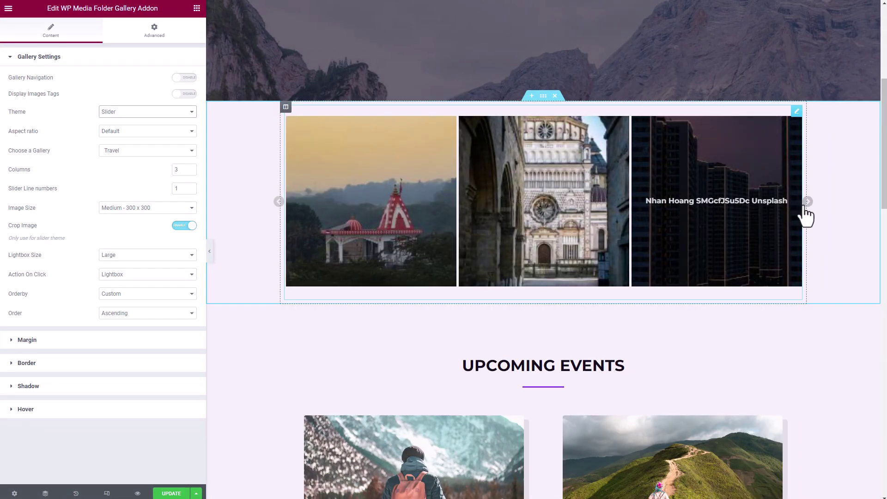
left_click(807, 203)
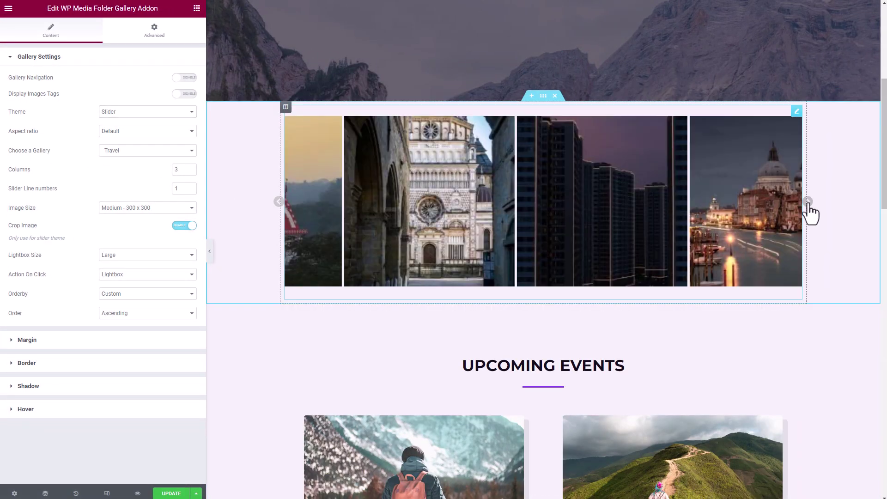
left_click(806, 203)
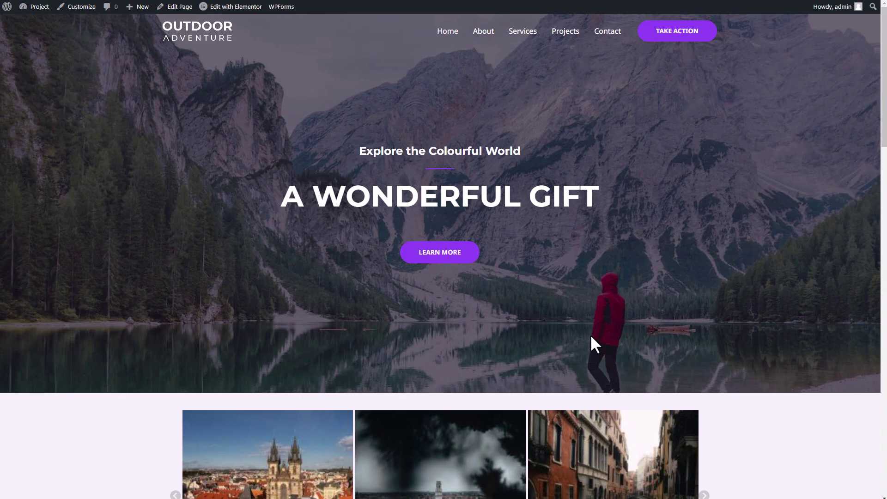
On the live page, scroll to the Travel slider and advance it one image
scroll(590, 337, "down", 5)
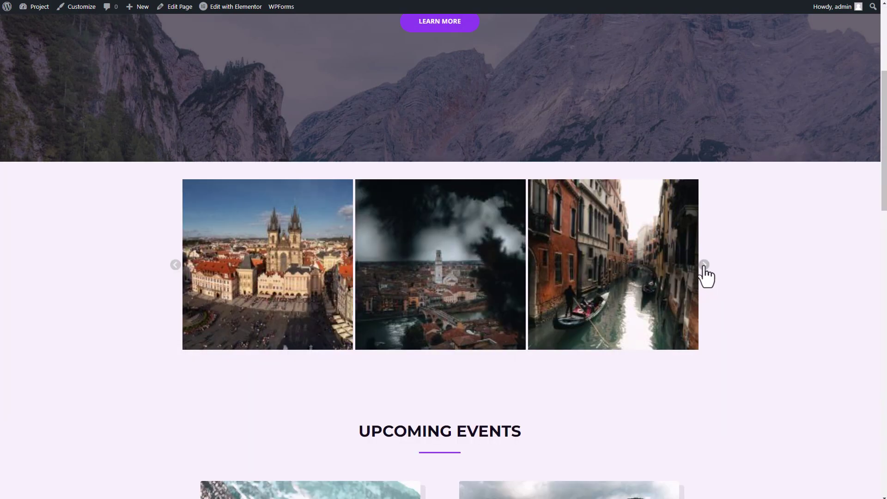
left_click(705, 268)
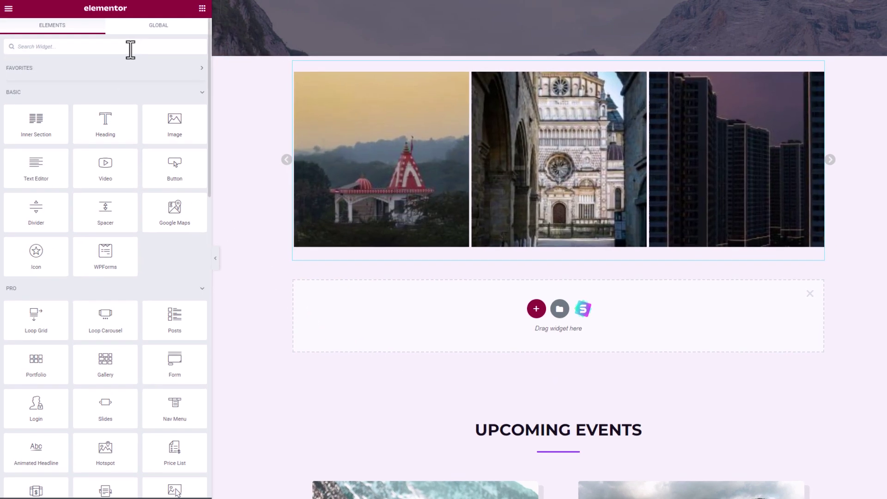
Place a WP Media Folder PDF Embed widget in the empty section and insert PDF-Slide.pdf
left_click(131, 48)
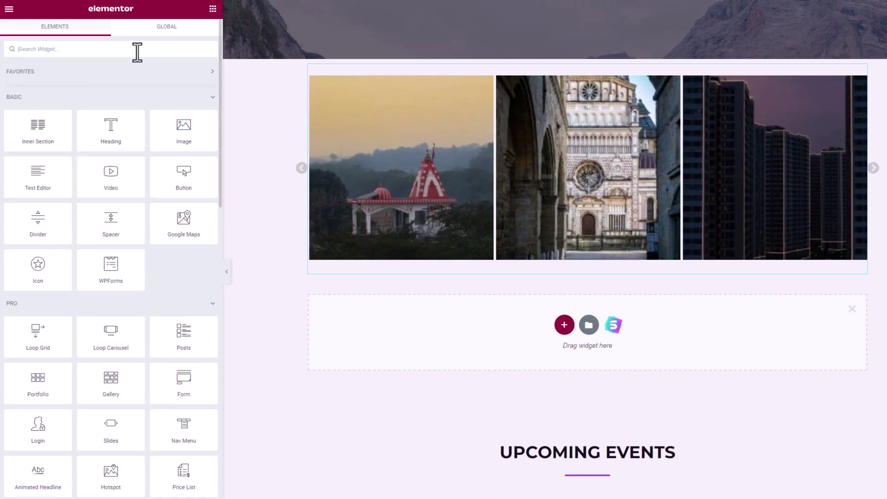
type("PDF")
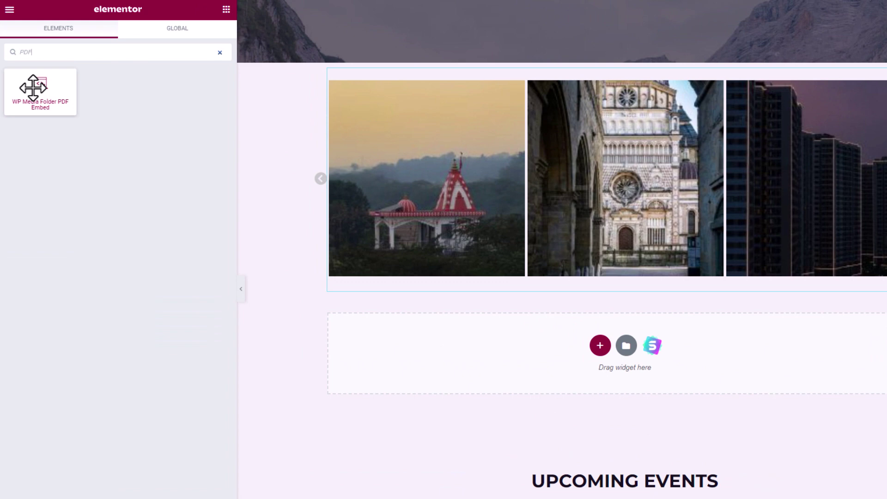
left_click_drag(46, 88, 614, 371)
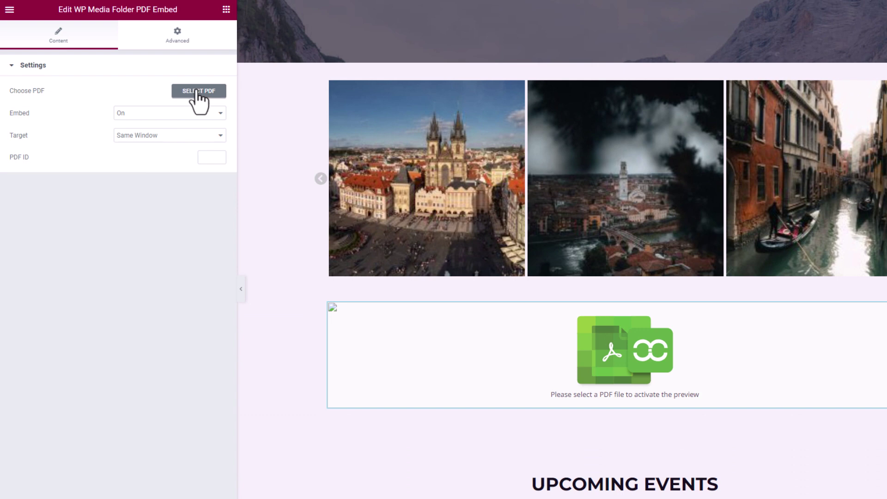
left_click(199, 91)
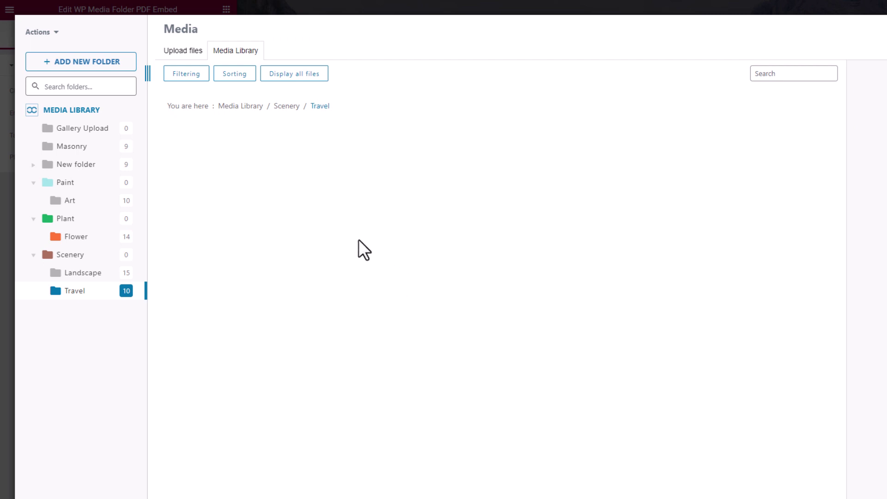
left_click(80, 113)
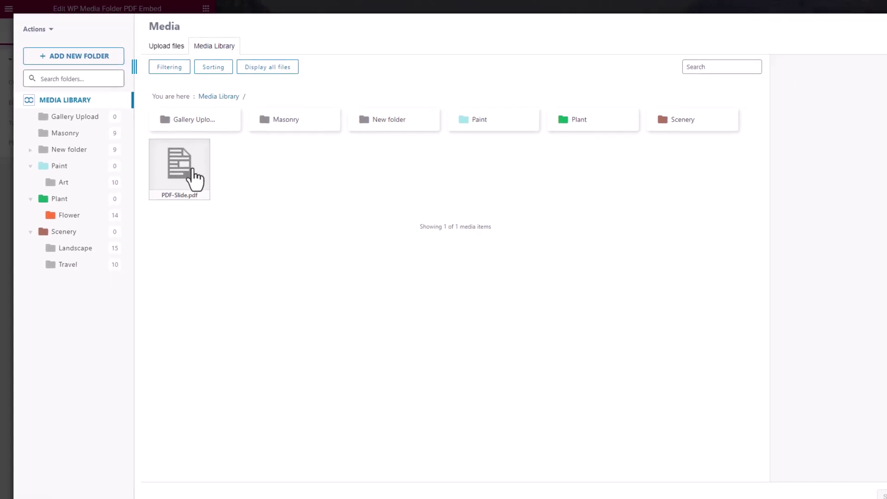
left_click(207, 190)
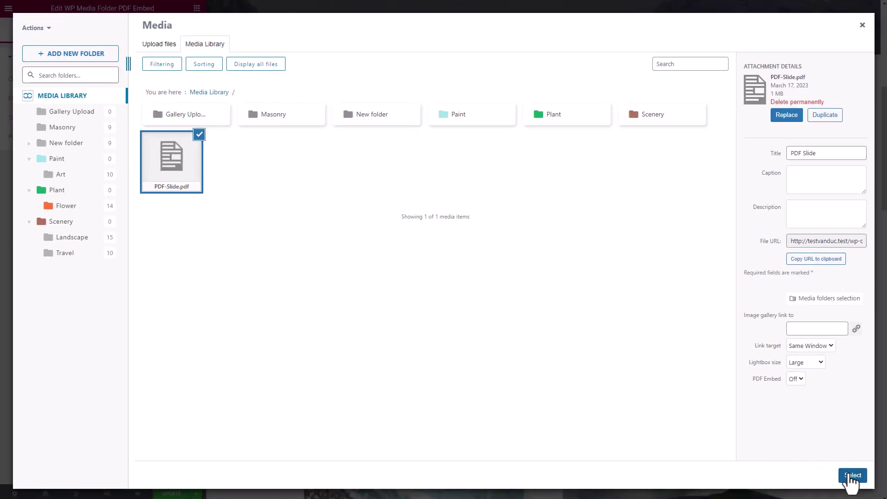
left_click(850, 476)
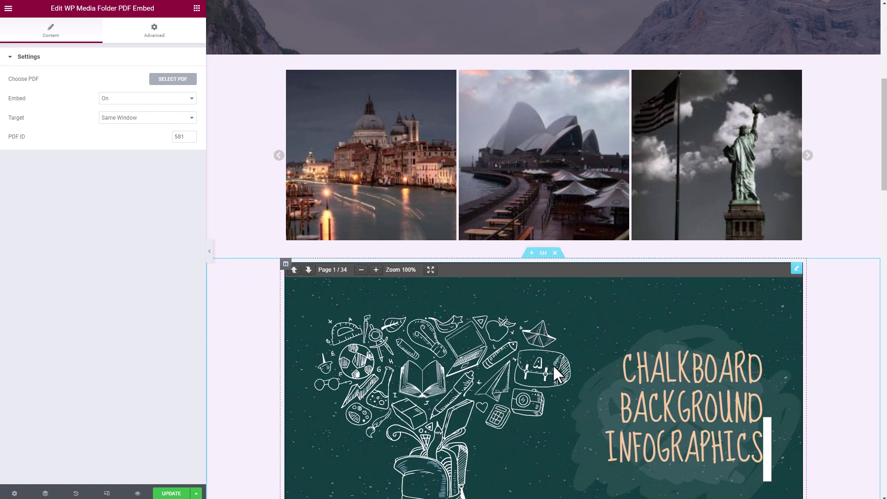
Keep the PDF widget's Embed option set to On
scroll(553, 365, "down", 2)
scroll(259, 360, "down", 2)
scroll(245, 362, "down", 2)
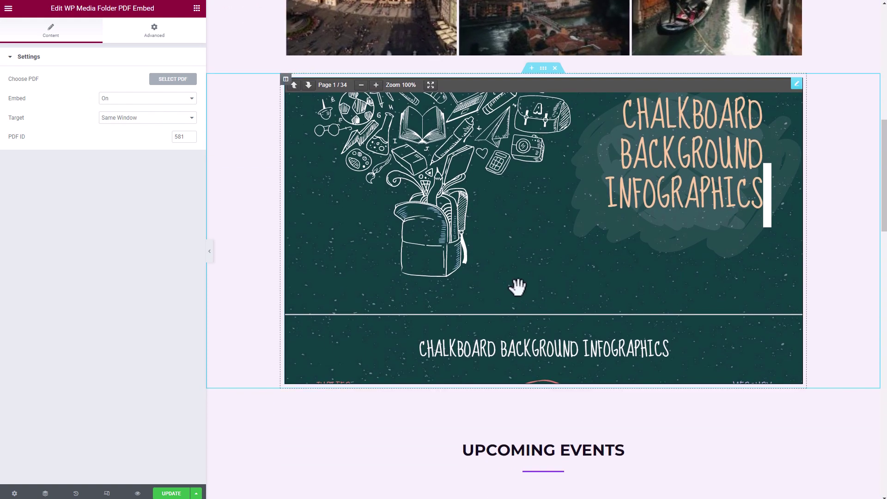
scroll(515, 280, "up", 1)
left_click(124, 99)
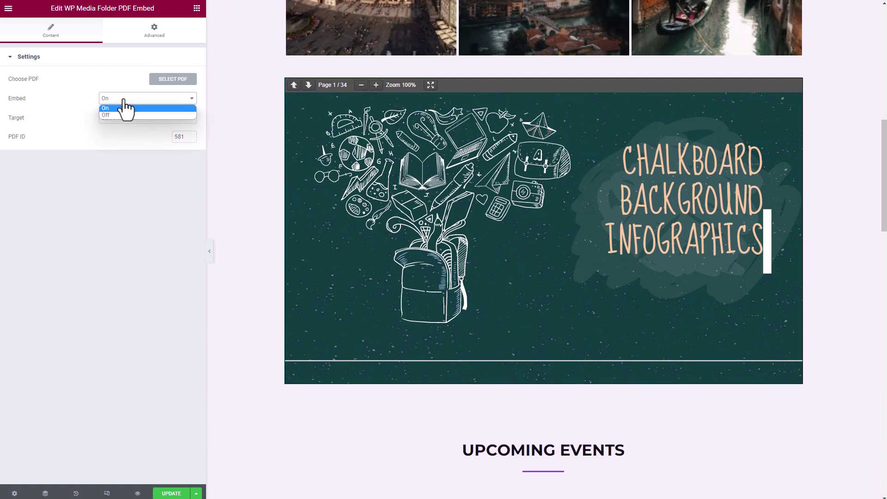
left_click(121, 108)
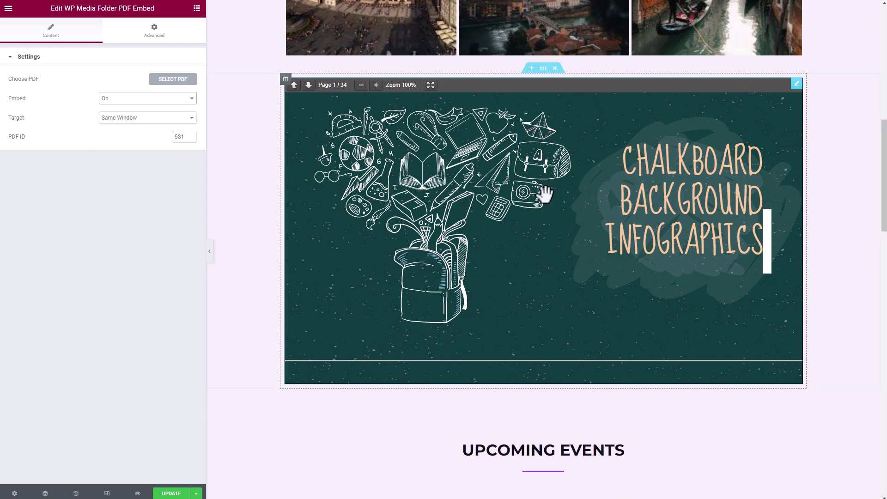
Zoom the PDF preview out to 80% and back to 100%
left_click(361, 86)
left_click(361, 85)
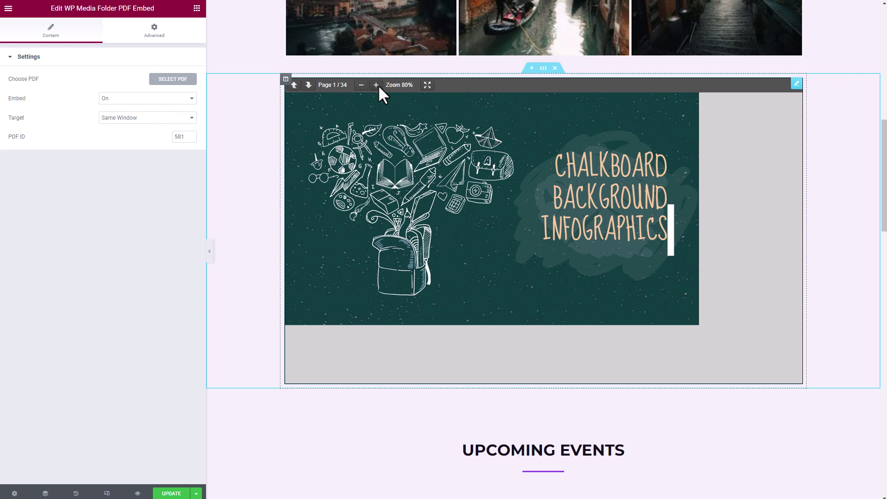
left_click(377, 85)
left_click(377, 85)
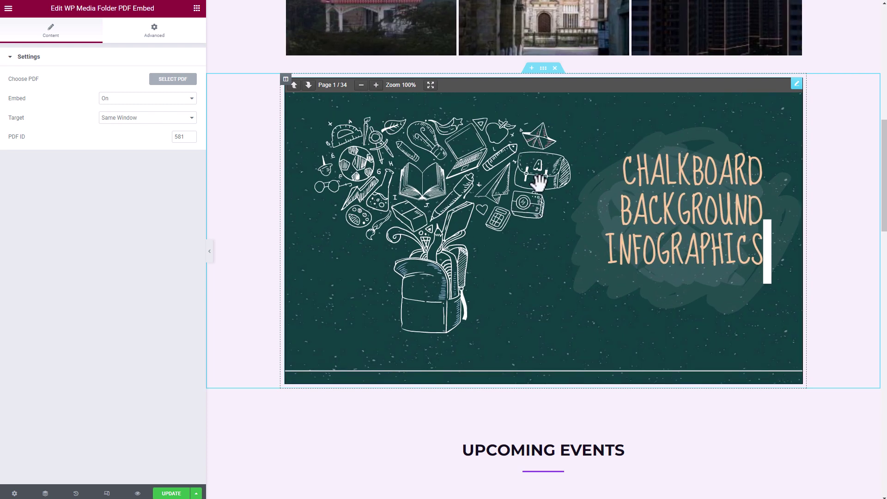
scroll(536, 189, "down", 2)
scroll(442, 141, "up", 3)
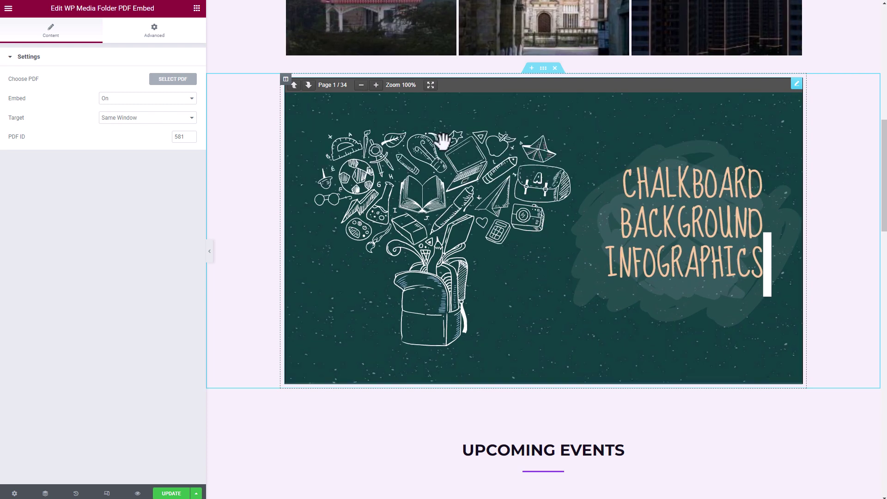
scroll(496, 410, "down", 2)
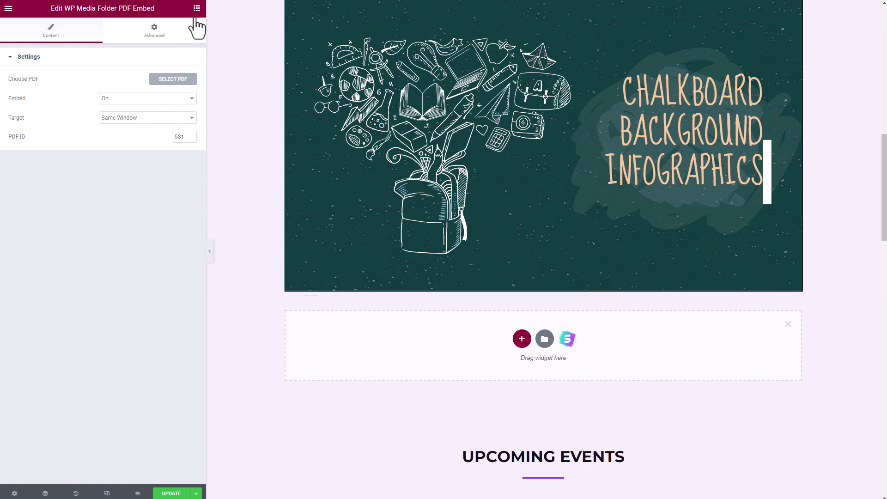
Add a WP Media Folder File Download widget below the PDF, offering PDF-Slide.pdf
left_click(294, 193)
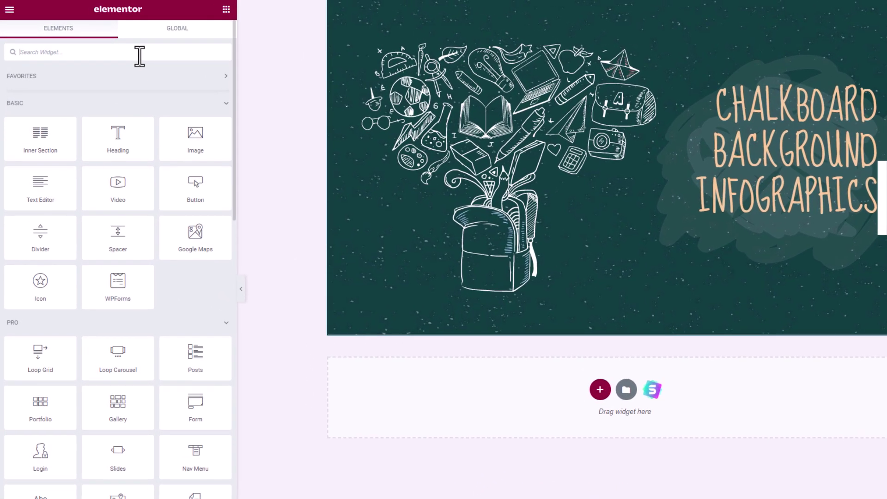
type("File")
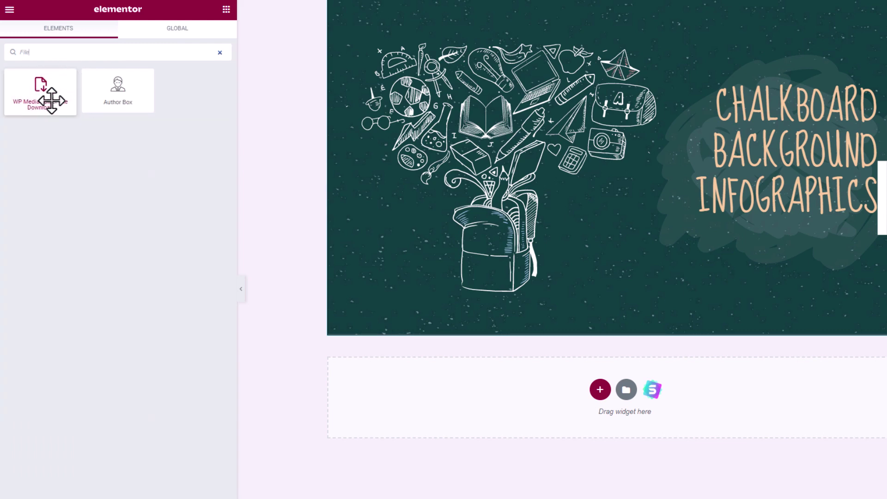
left_click_drag(45, 97, 627, 403)
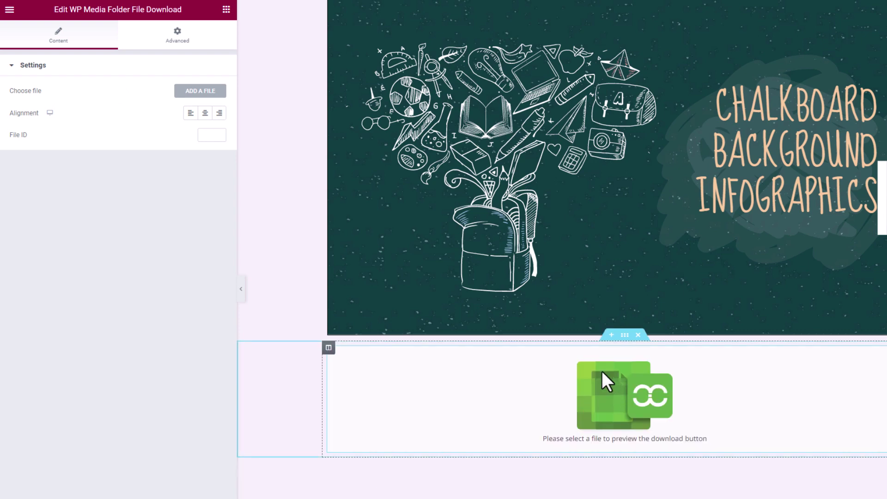
left_click(202, 93)
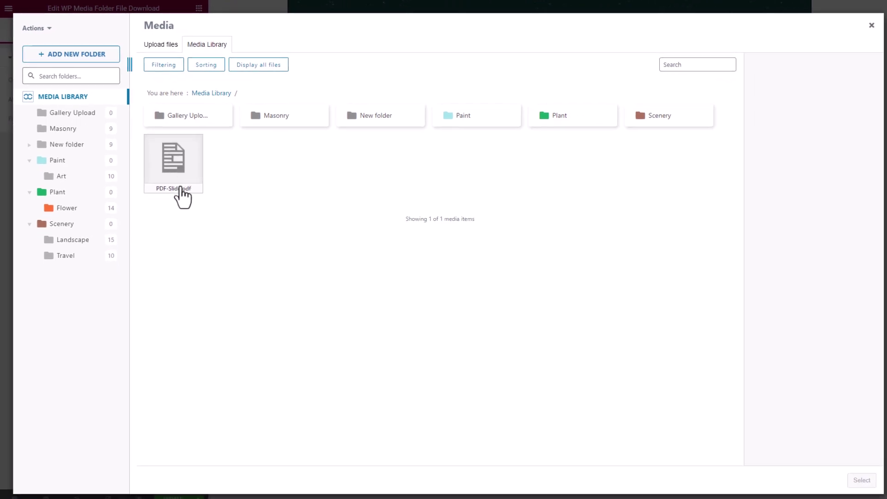
left_click(182, 187)
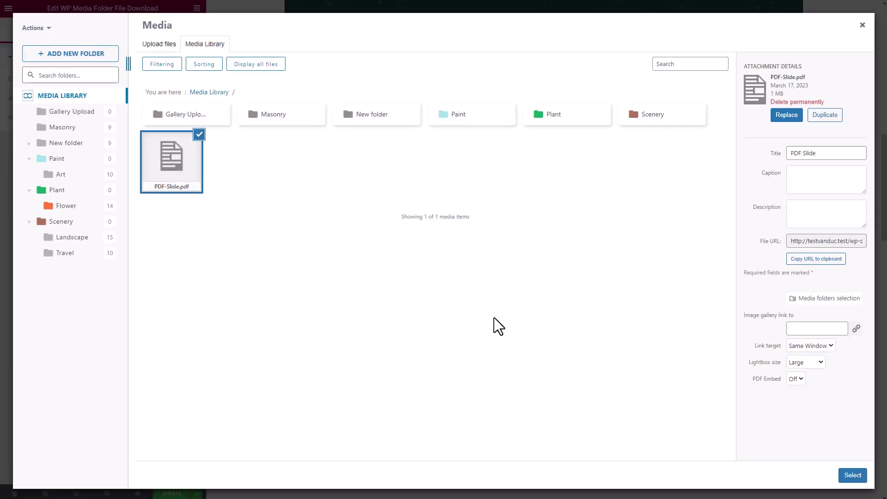
left_click(849, 477)
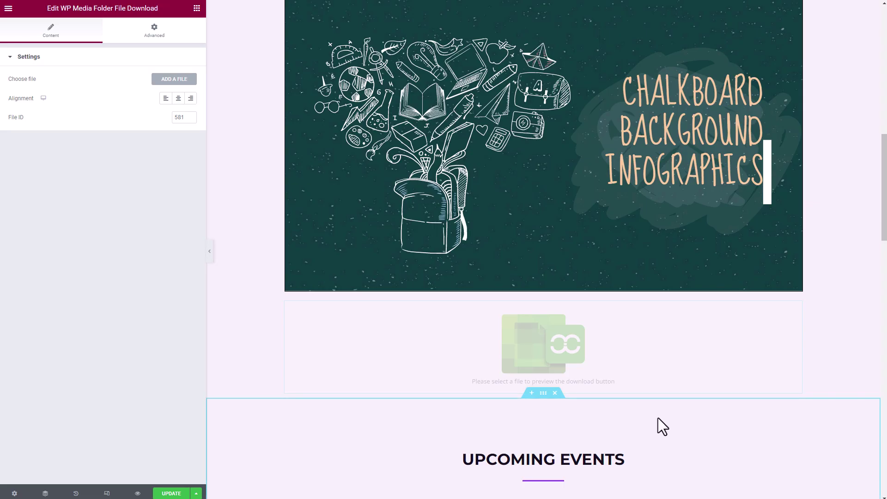
scroll(601, 363, "down", 1)
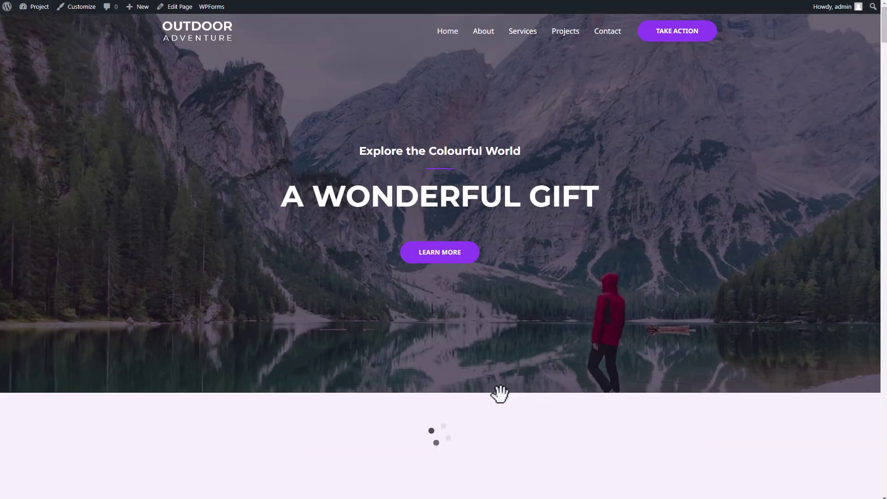
scroll(500, 393, "down", 10)
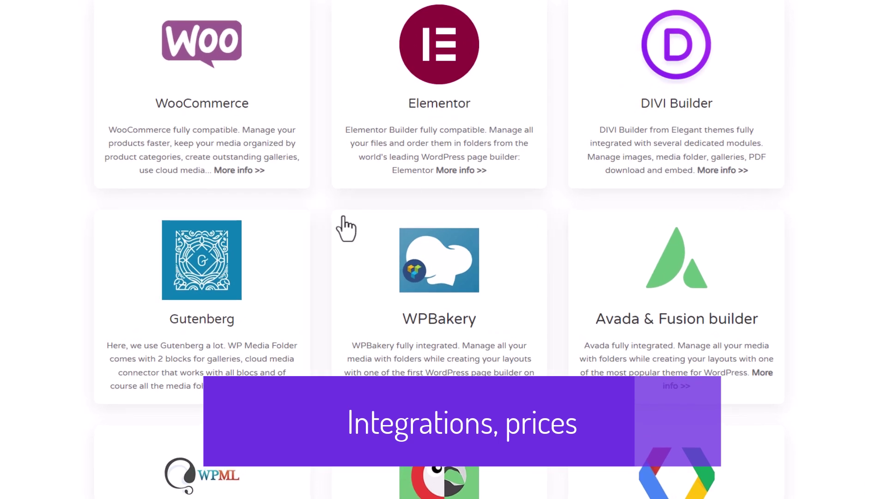
Highlight the 3rd Party Plugin Integrations heading and review the integration cards
scroll(344, 228, "up", 2)
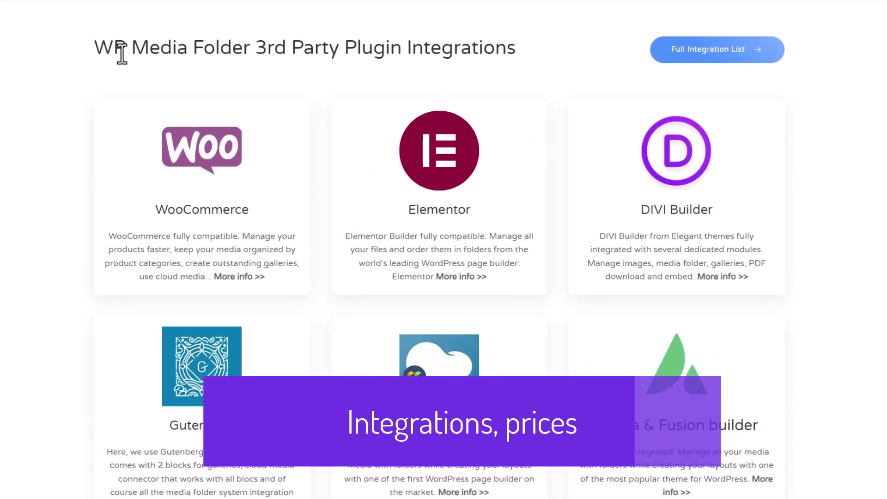
left_click_drag(95, 48, 516, 50)
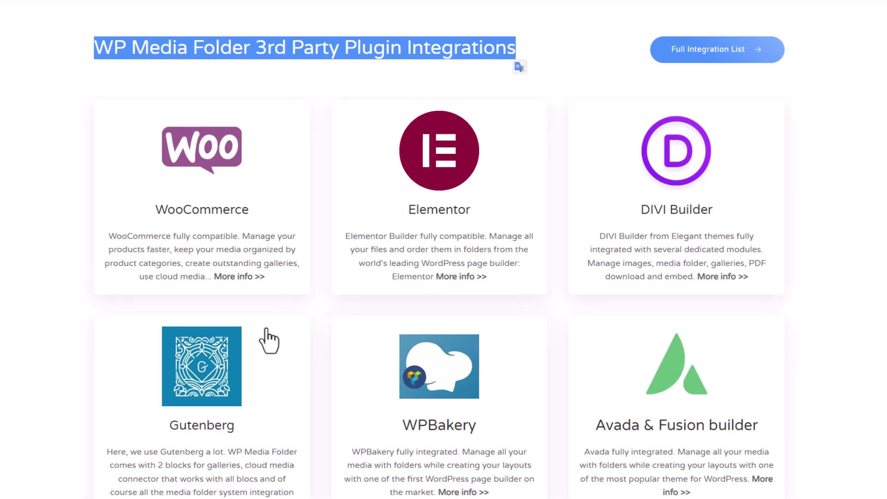
scroll(324, 265, "down", 2)
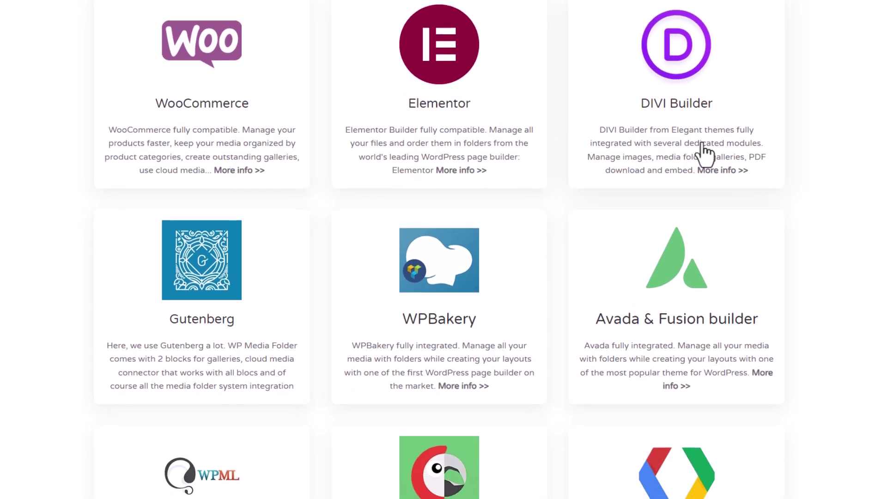
scroll(234, 316, "down", 3)
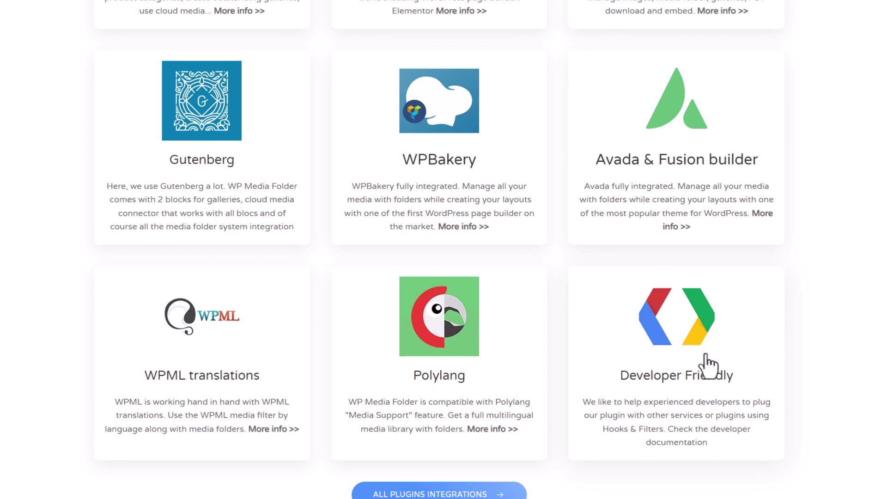
scroll(627, 337, "up", 6)
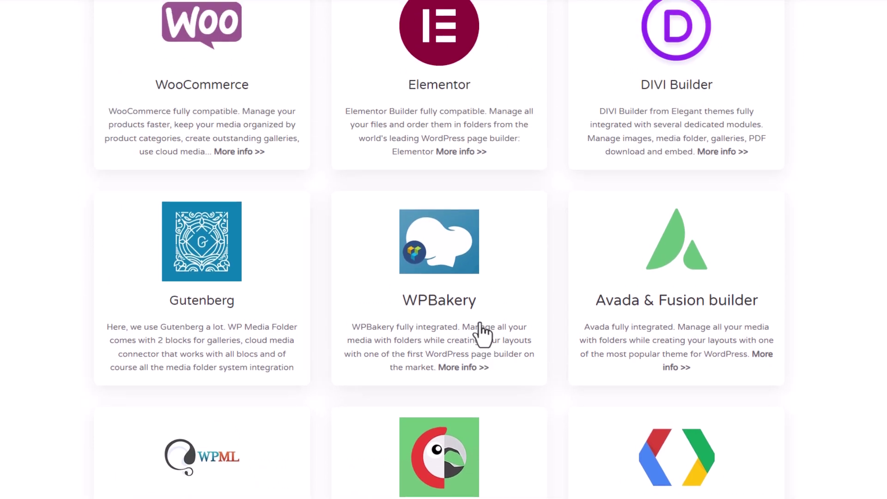
scroll(469, 326, "up", 14)
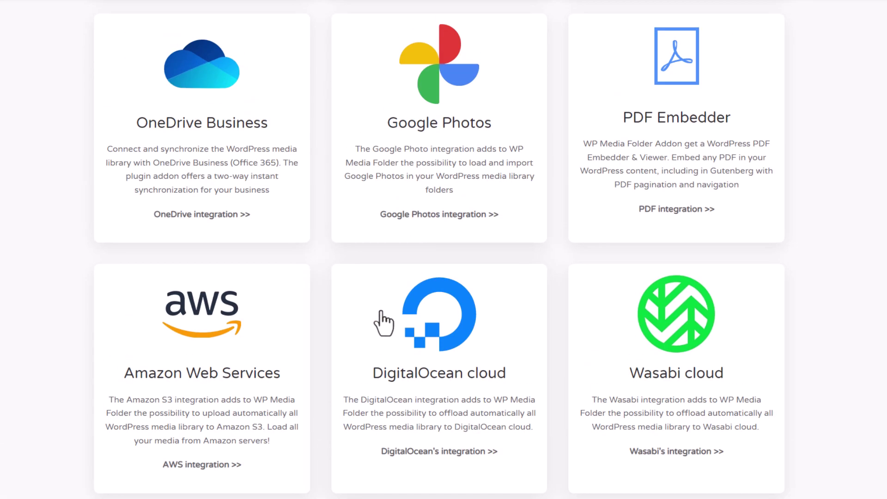
scroll(203, 215, "up", 6)
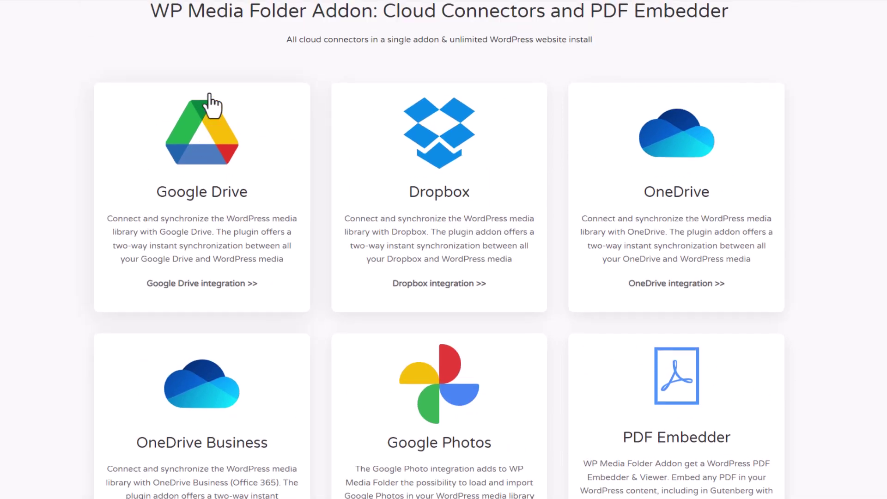
left_click_drag(373, 64, 730, 65)
Scroll through the Cloud Connectors section down to the pricing cards
scroll(375, 262, "down", 1)
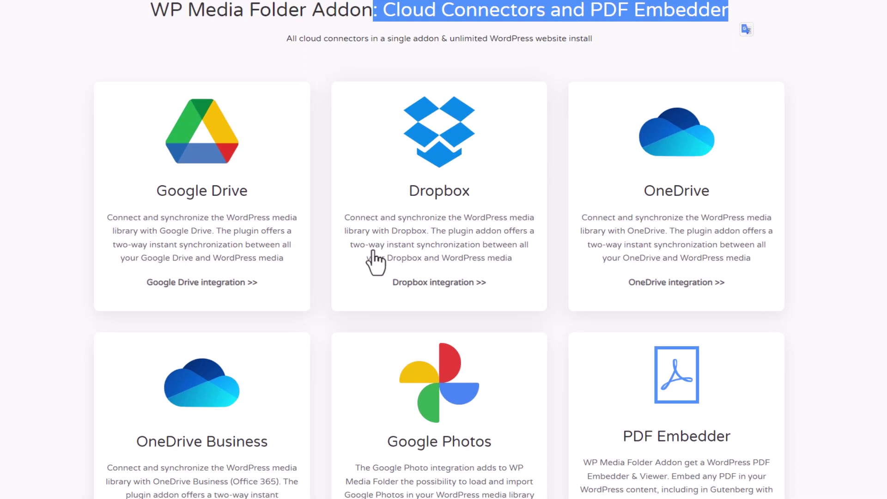
scroll(642, 211, "down", 3)
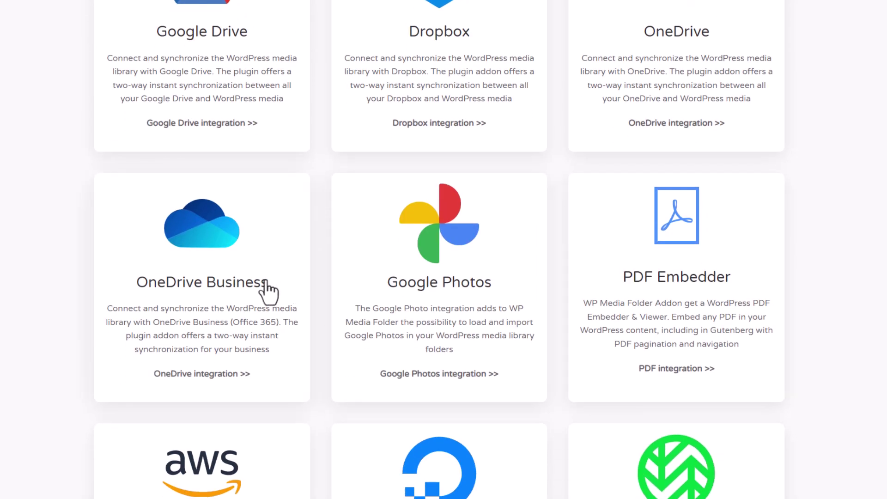
scroll(465, 305, "down", 1)
scroll(442, 316, "down", 3)
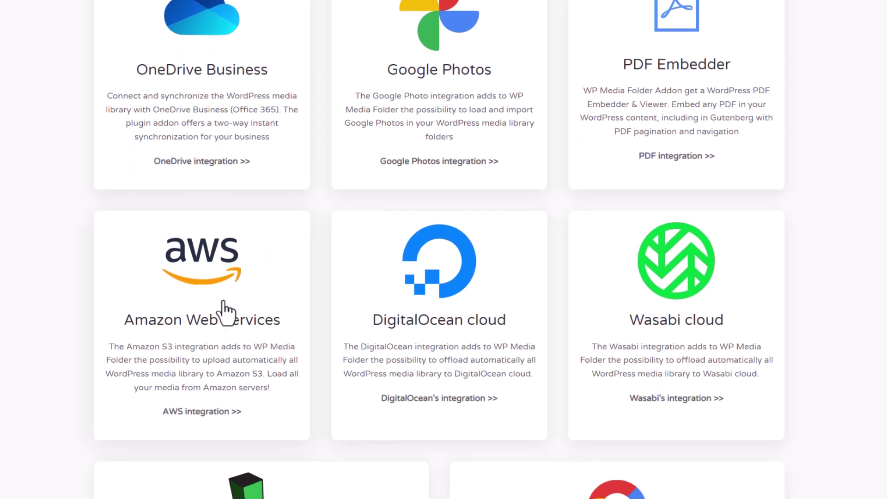
scroll(263, 329, "down", 1)
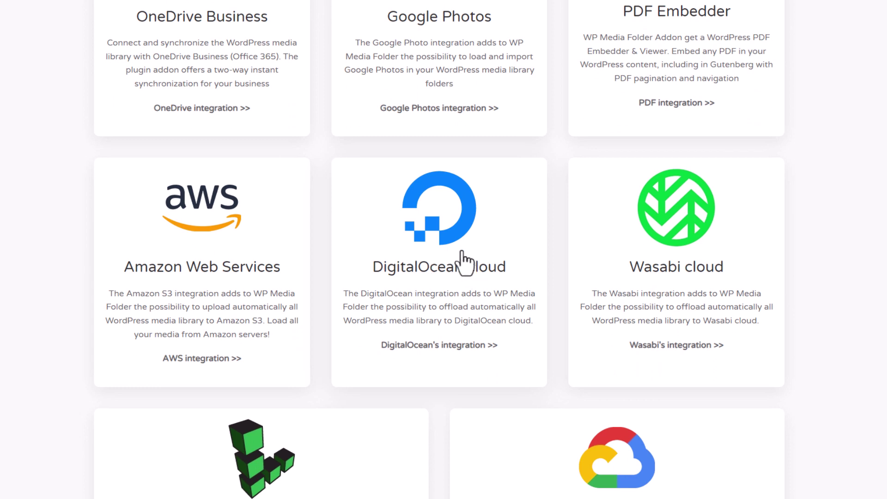
scroll(446, 259, "down", 2)
scroll(467, 268, "up", 1)
scroll(486, 280, "down", 2)
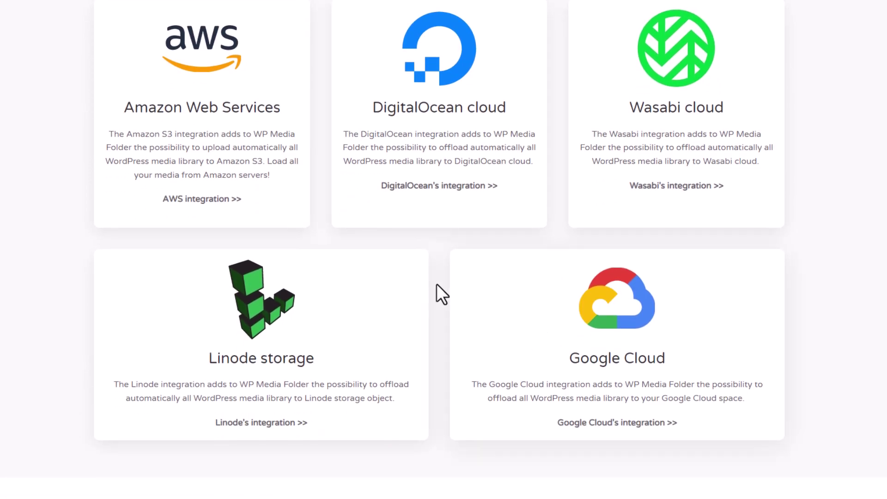
scroll(439, 287, "down", 20)
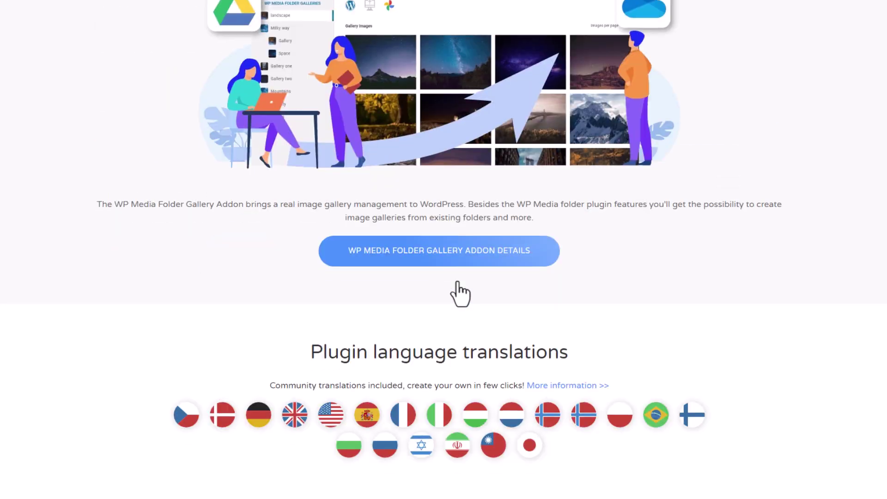
scroll(458, 282, "down", 20)
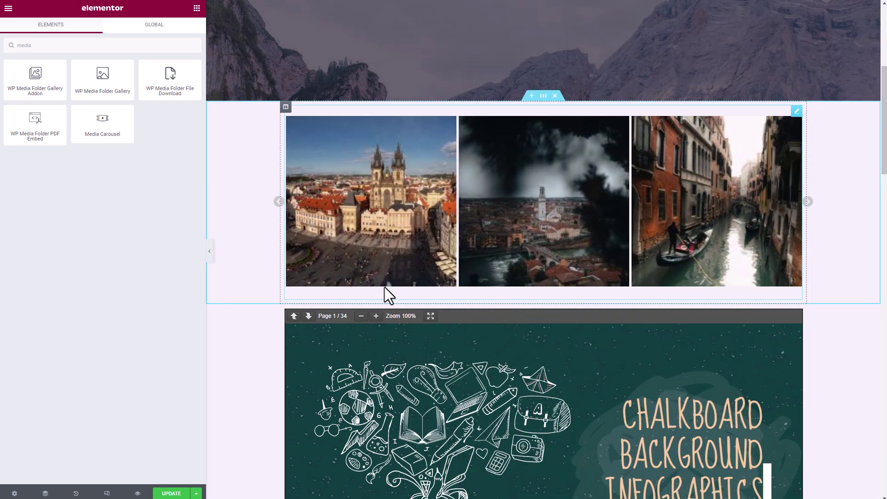
Insert a section above the Travel slider with a Gallery Addon showing the Art gallery in masonry
left_click(531, 96)
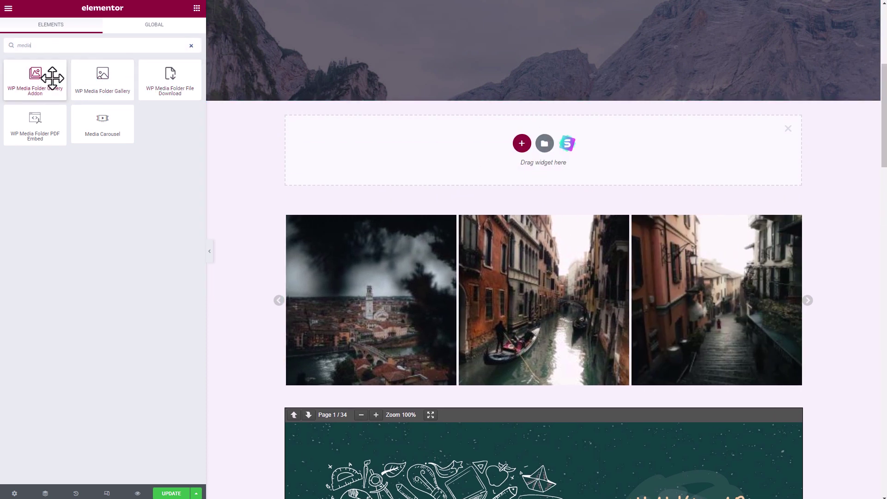
left_click_drag(51, 80, 478, 170)
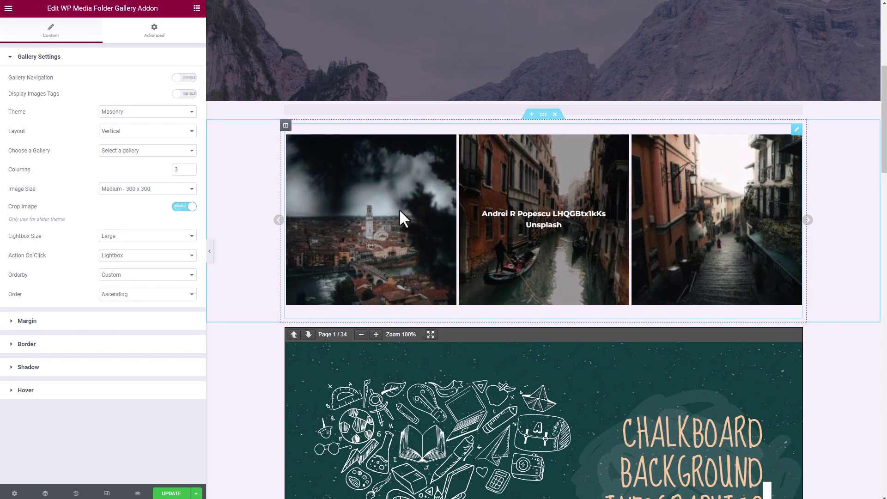
left_click(162, 153)
left_click(140, 183)
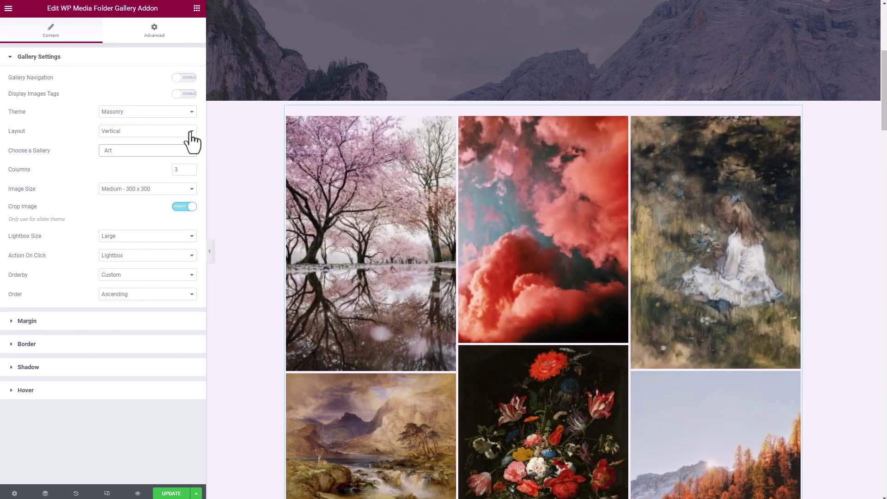
scroll(597, 268, "down", 3)
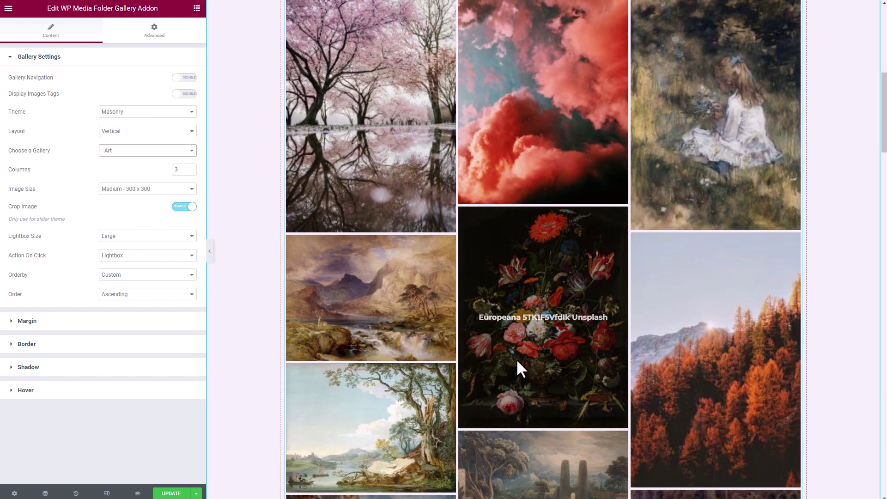